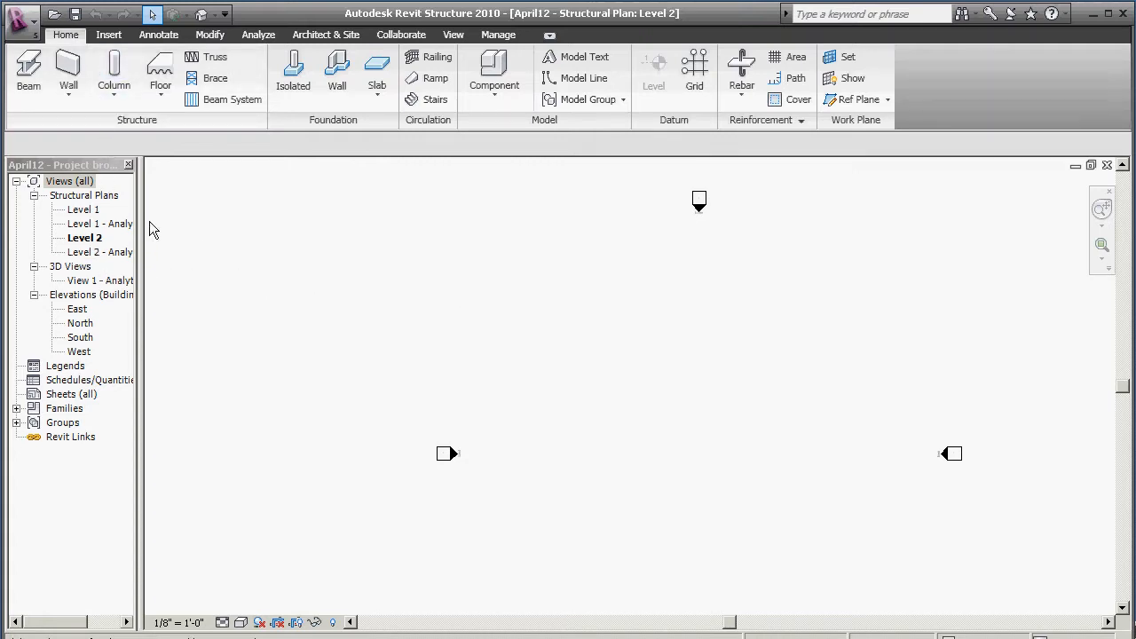
In the East elevation, draw a similar level 4' 6" below Level 1, ending it in line with the existing level heads
double_click(78, 310)
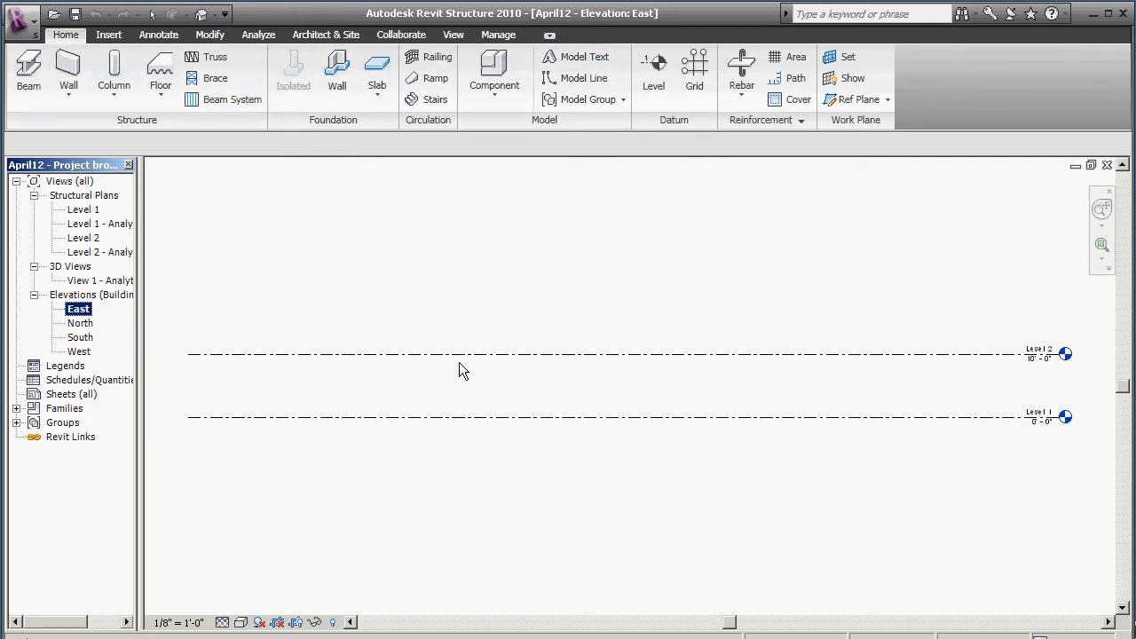
click(658, 418)
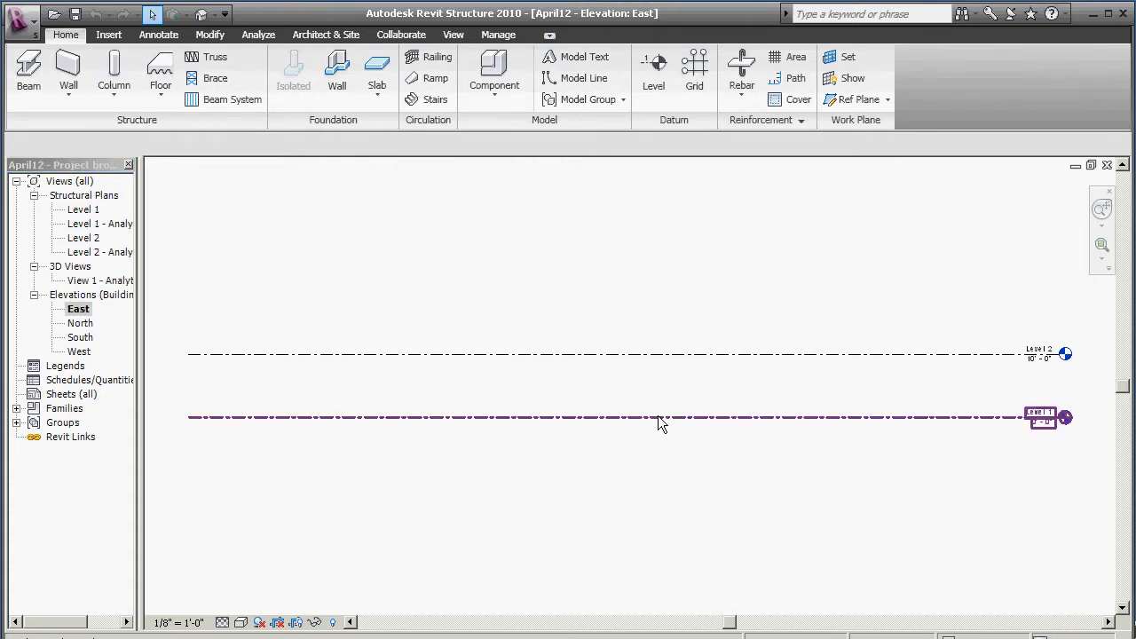
right_click(659, 423)
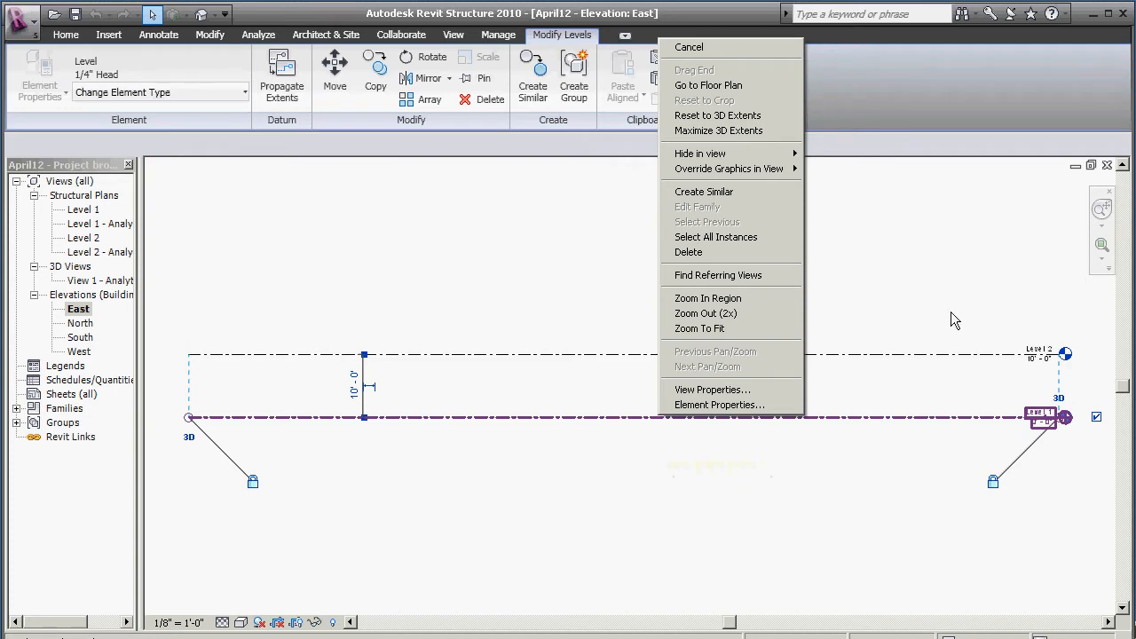
click(763, 192)
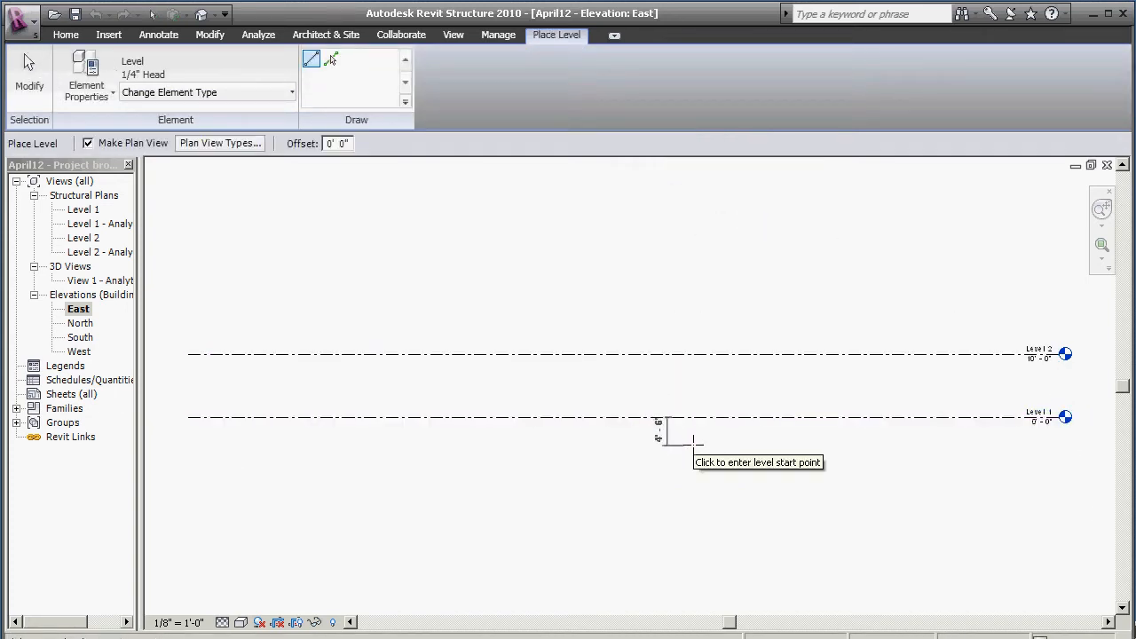
click(694, 445)
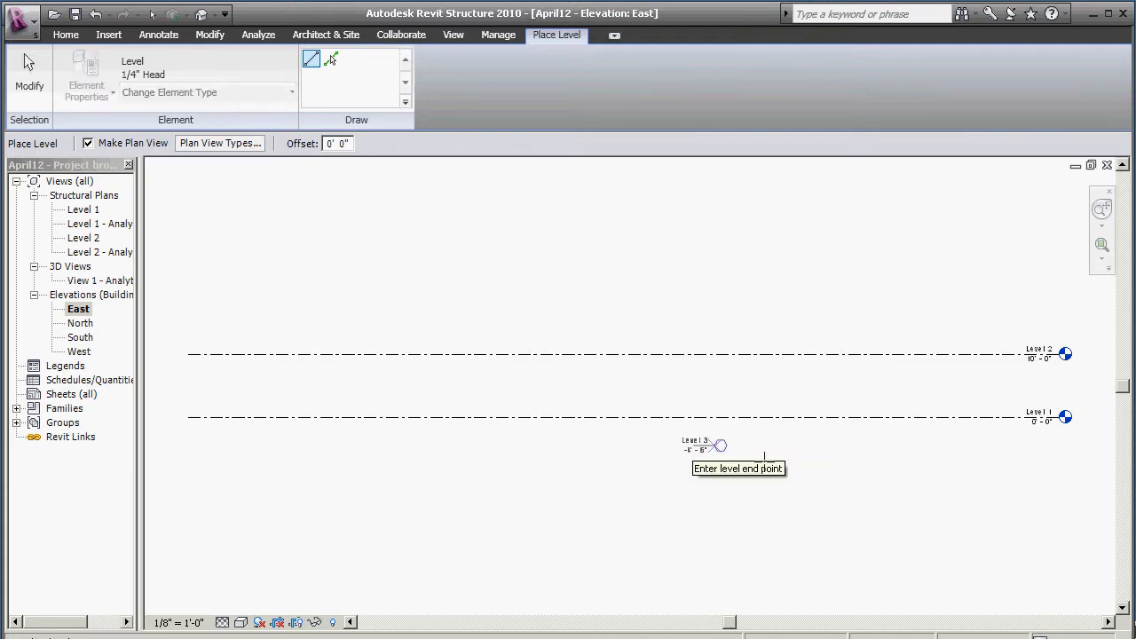
click(1065, 446)
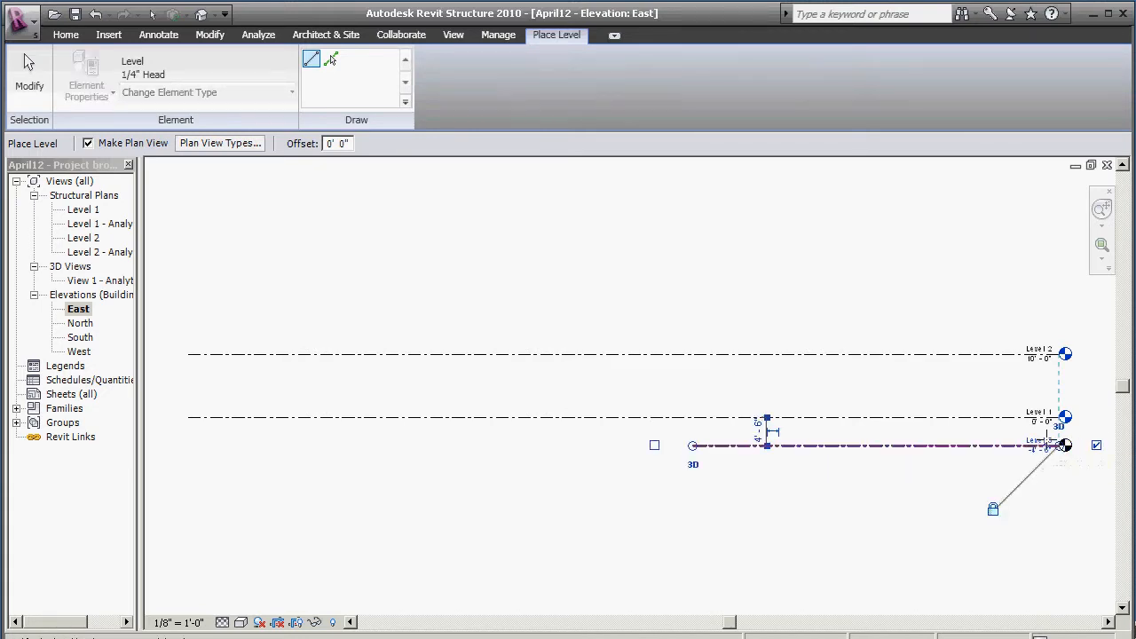
right_click(530, 260)
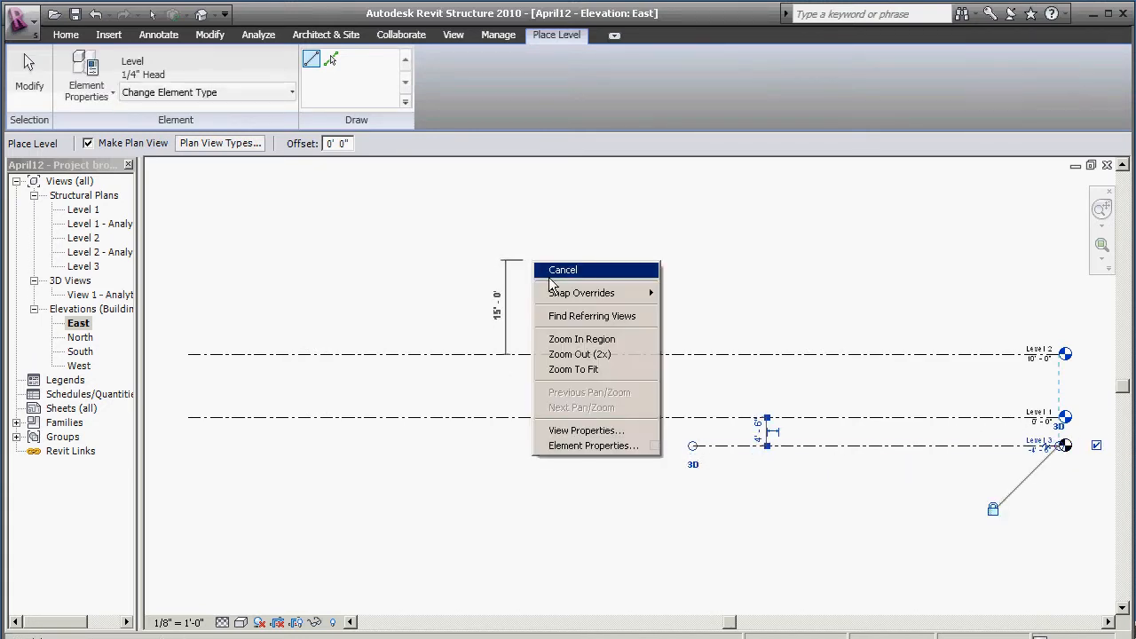
click(554, 277)
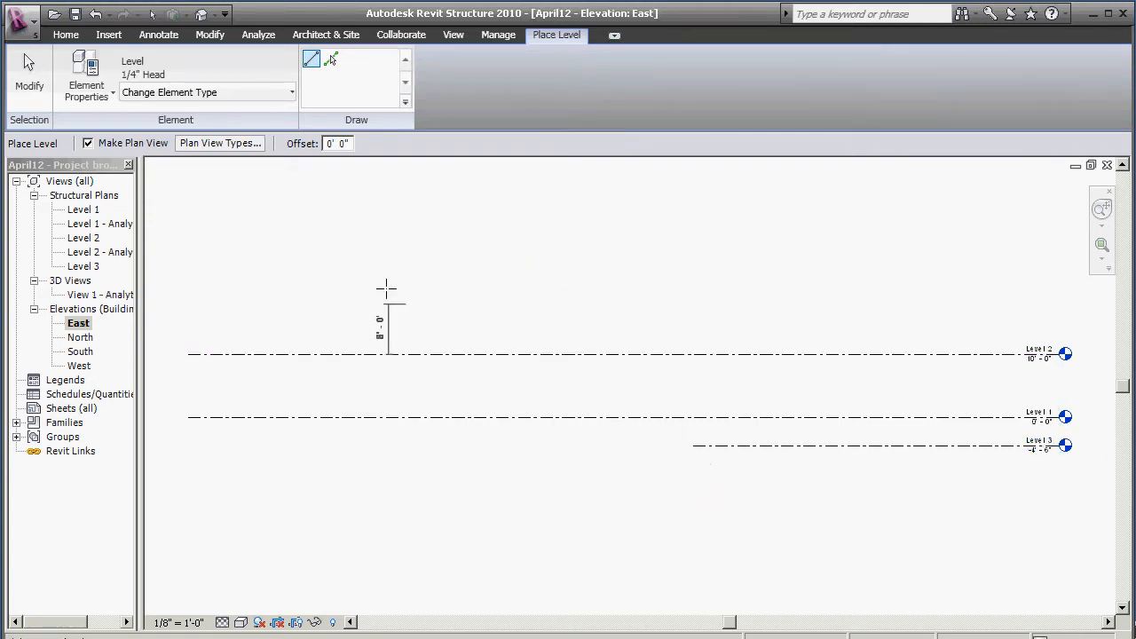
click(47, 64)
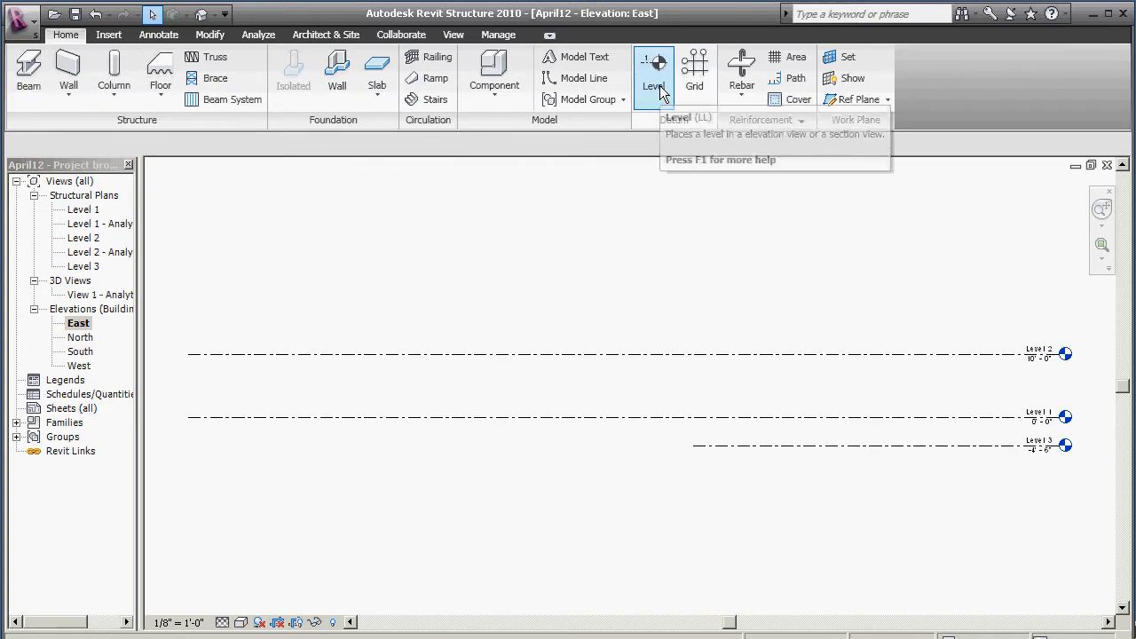
Extend the headless end of the new lowest level to align with the ends of Level 1 and Level 2
click(696, 445)
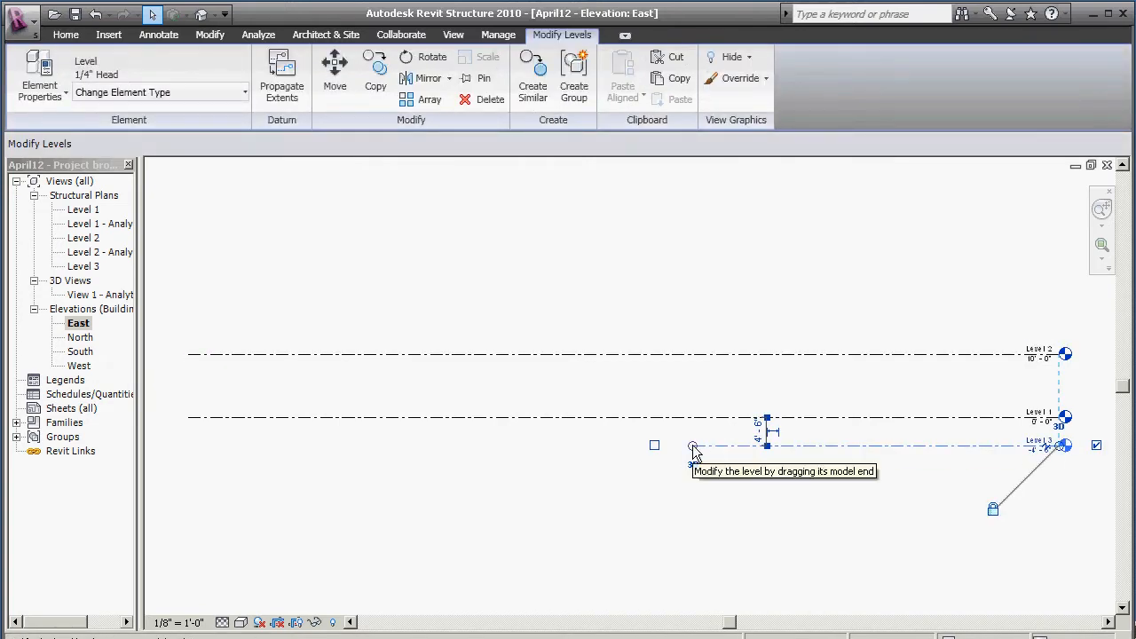
drag(692, 445, 182, 448)
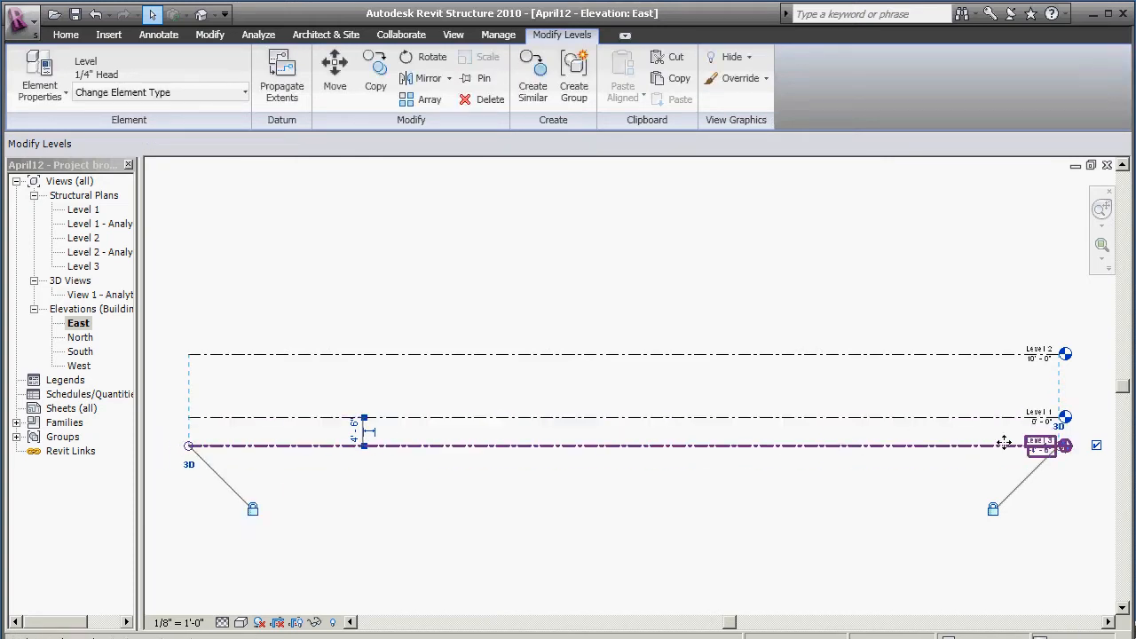
click(1036, 450)
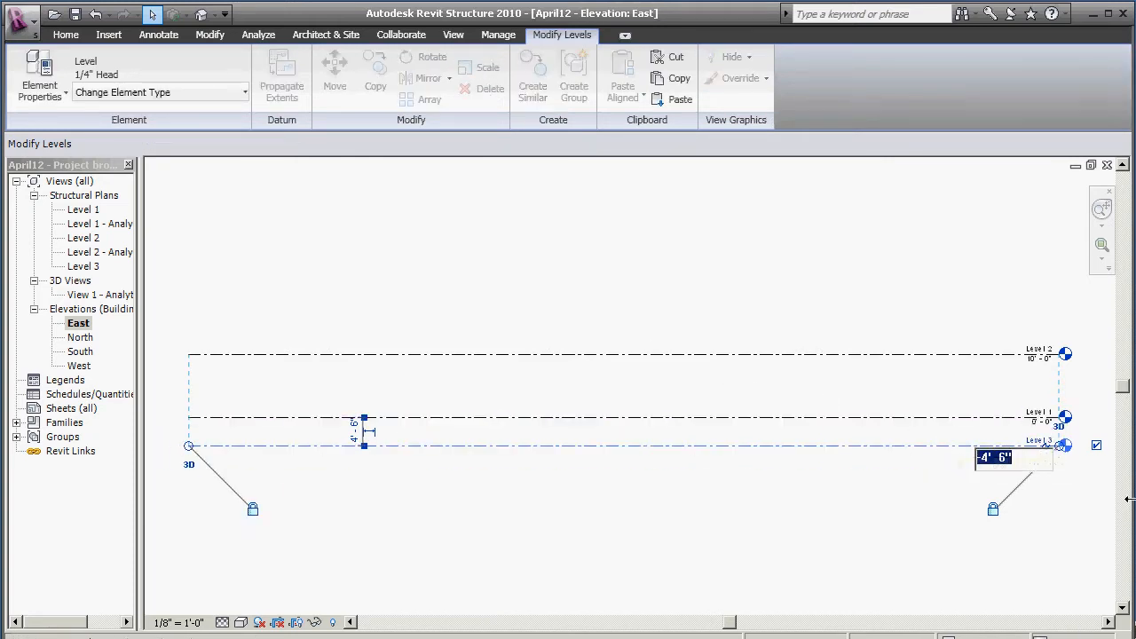
click(688, 275)
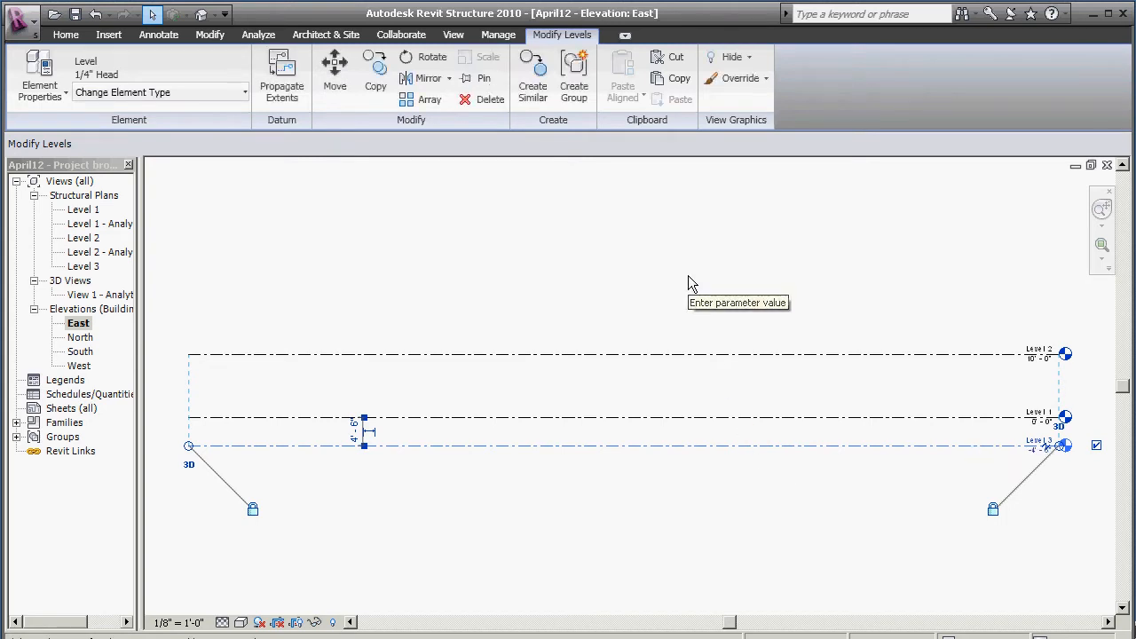
Rename the lowest level as Level 1 TOF and rename its corresponding views
click(47, 75)
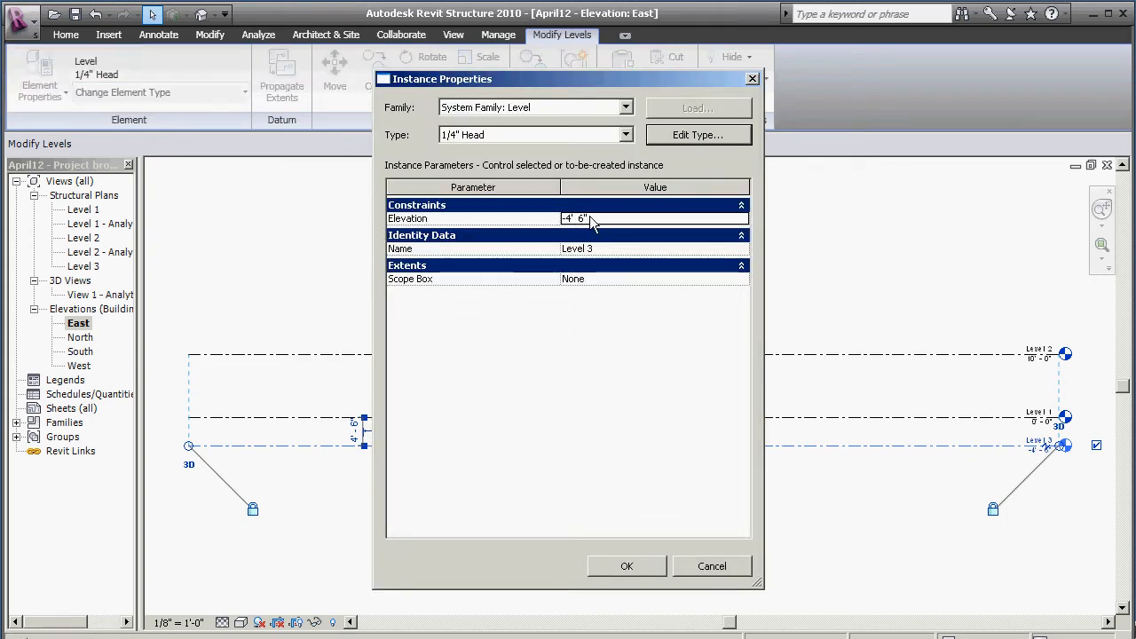
click(593, 249)
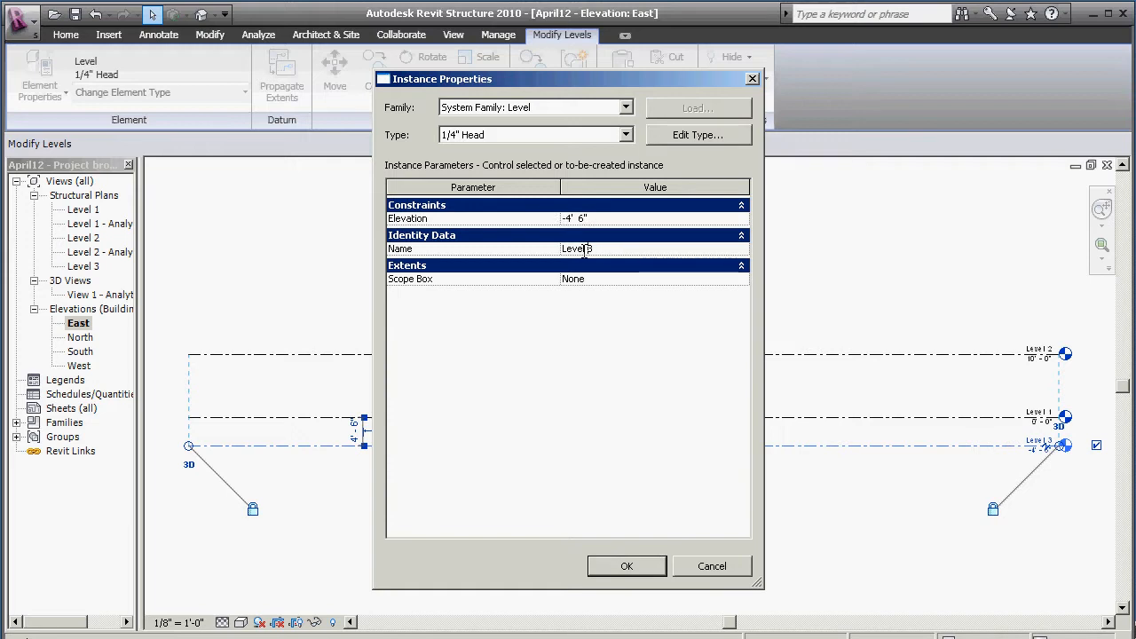
drag(588, 249, 605, 248)
text(1 TOF)
click(652, 567)
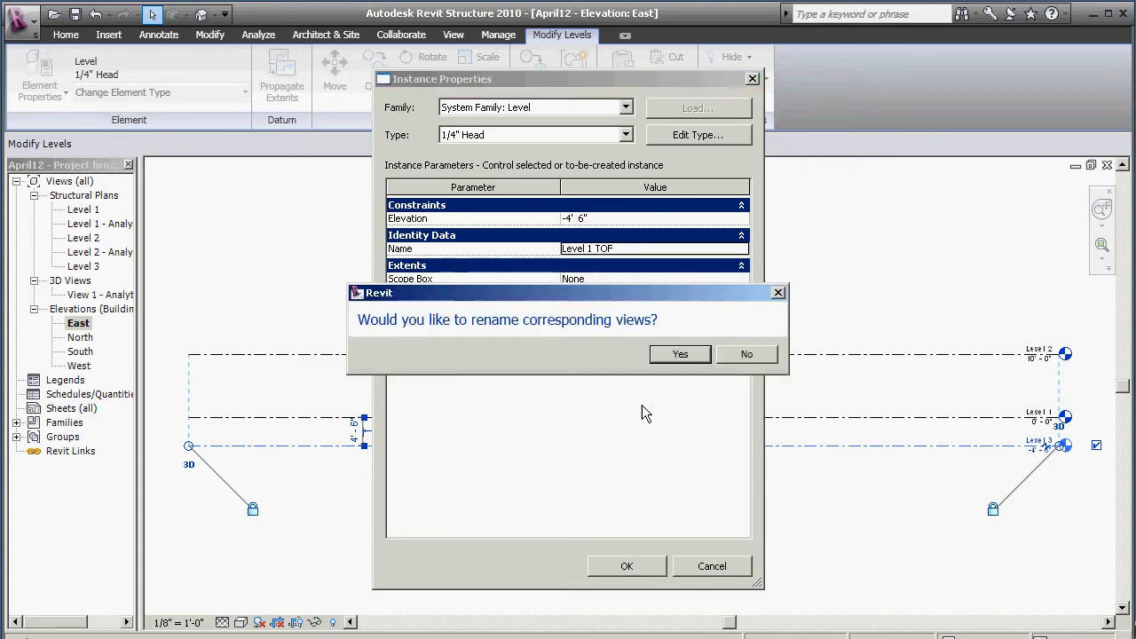
click(680, 354)
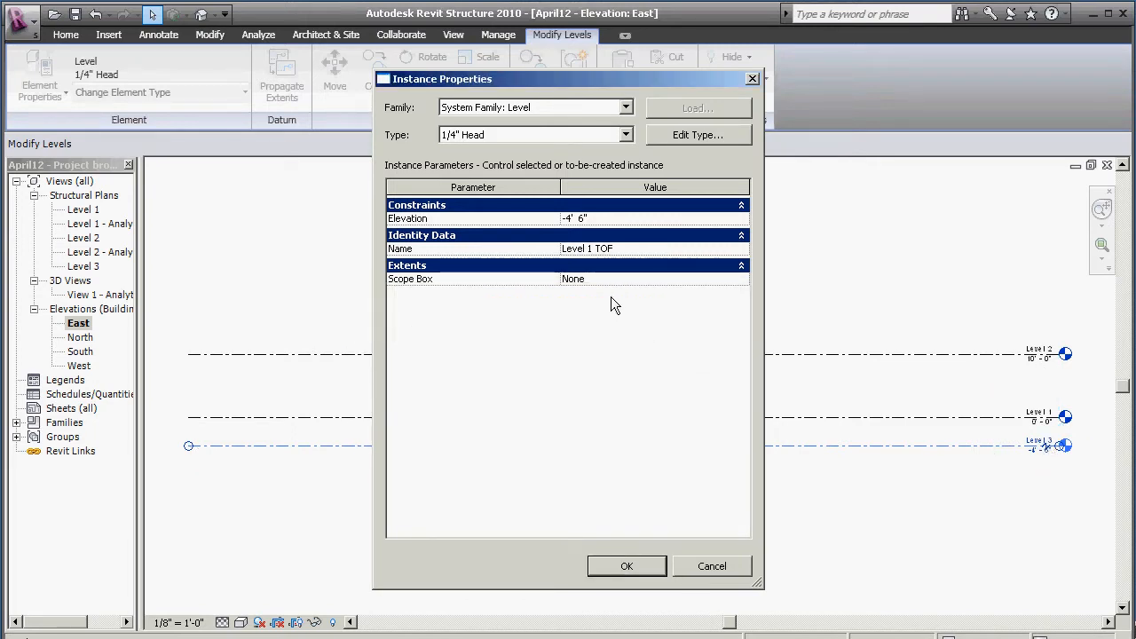
click(627, 567)
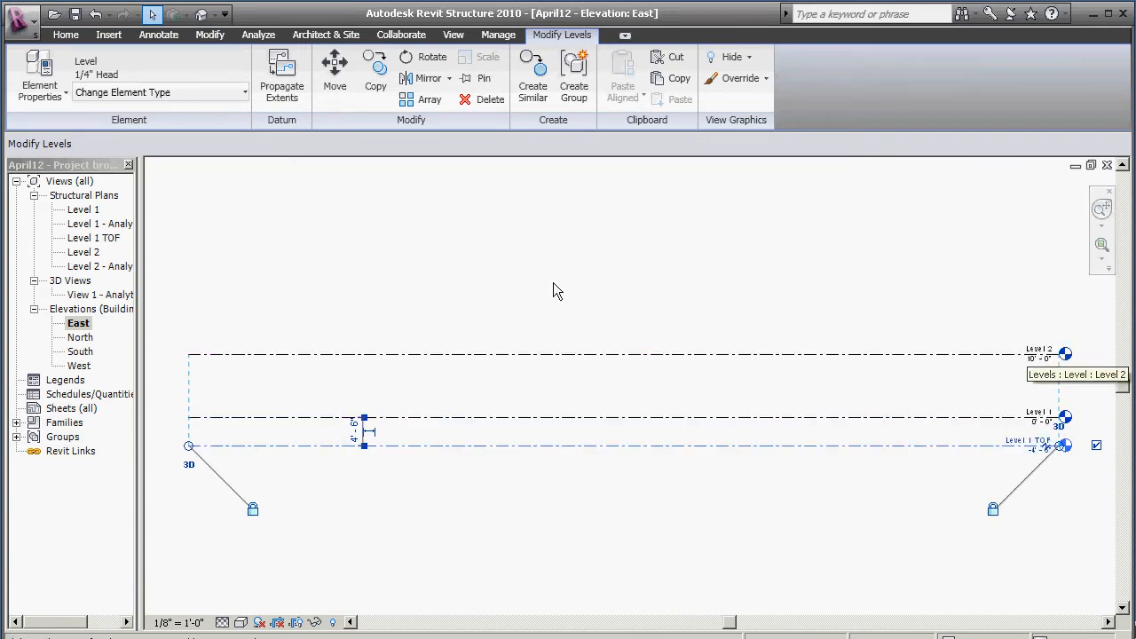
Place a new level above Level 2 by picking the Level 2 line with a 10' offset
click(540, 78)
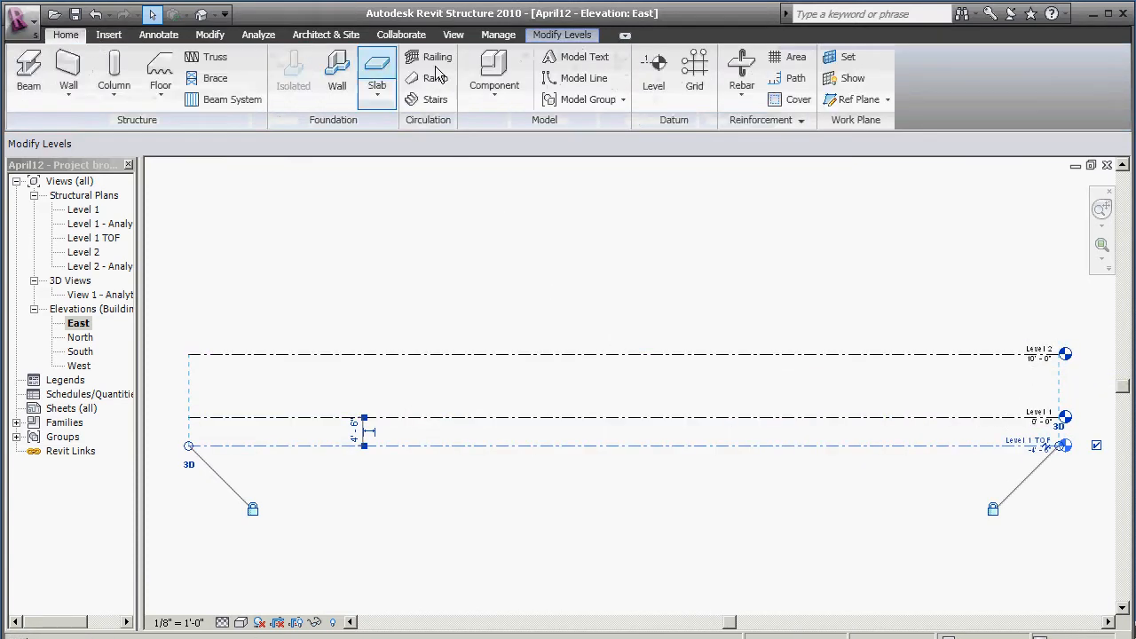
click(652, 74)
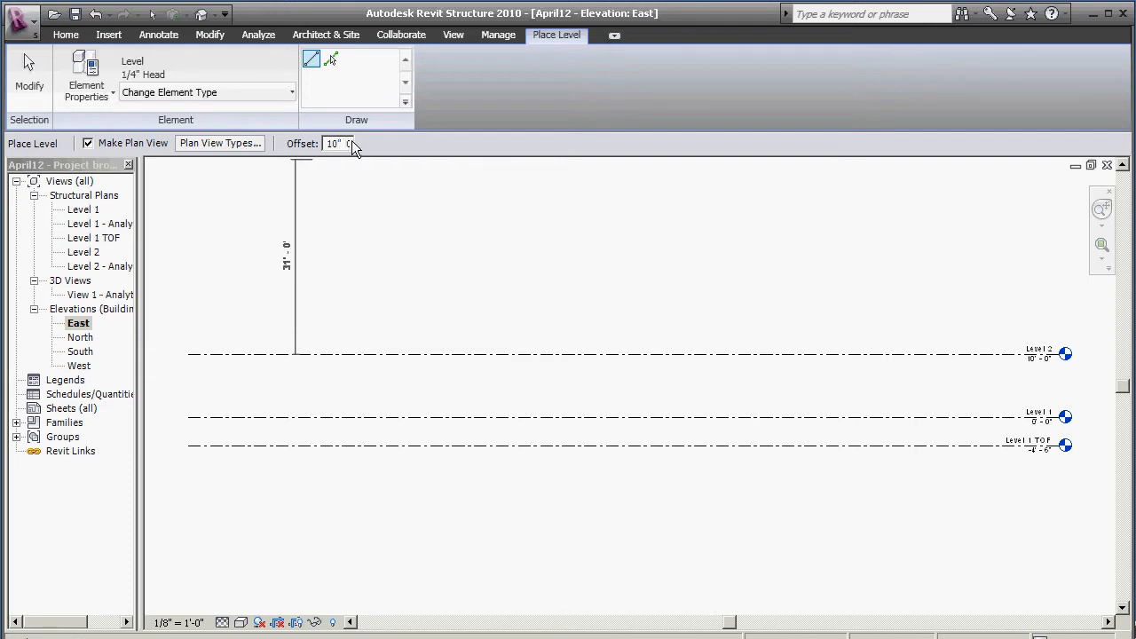
click(331, 59)
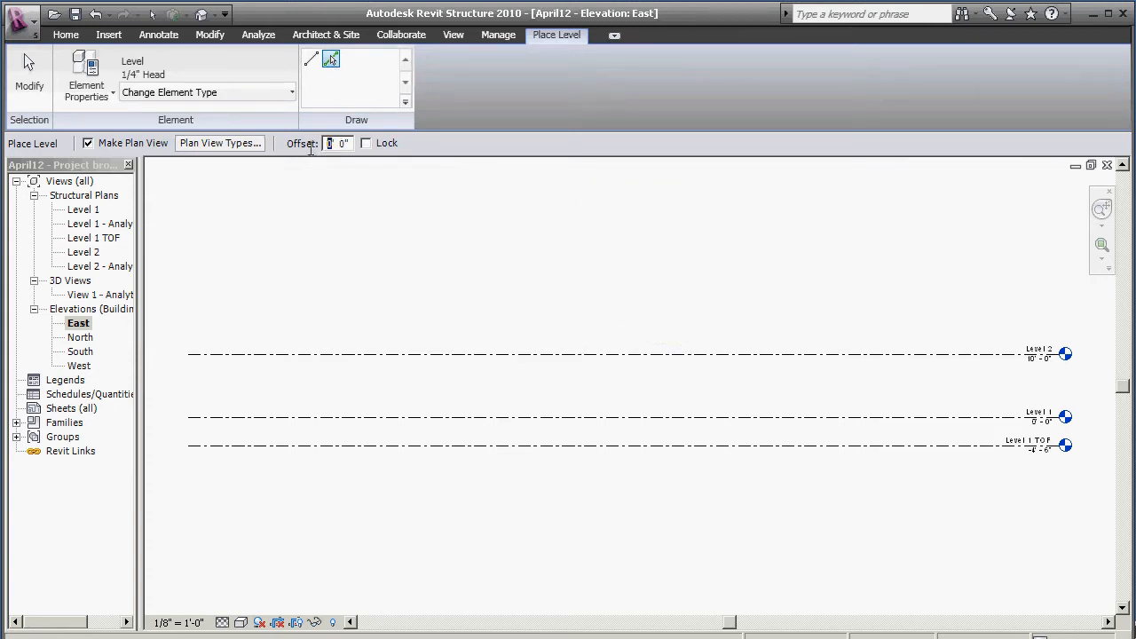
text(10)
key(Return)
click(535, 353)
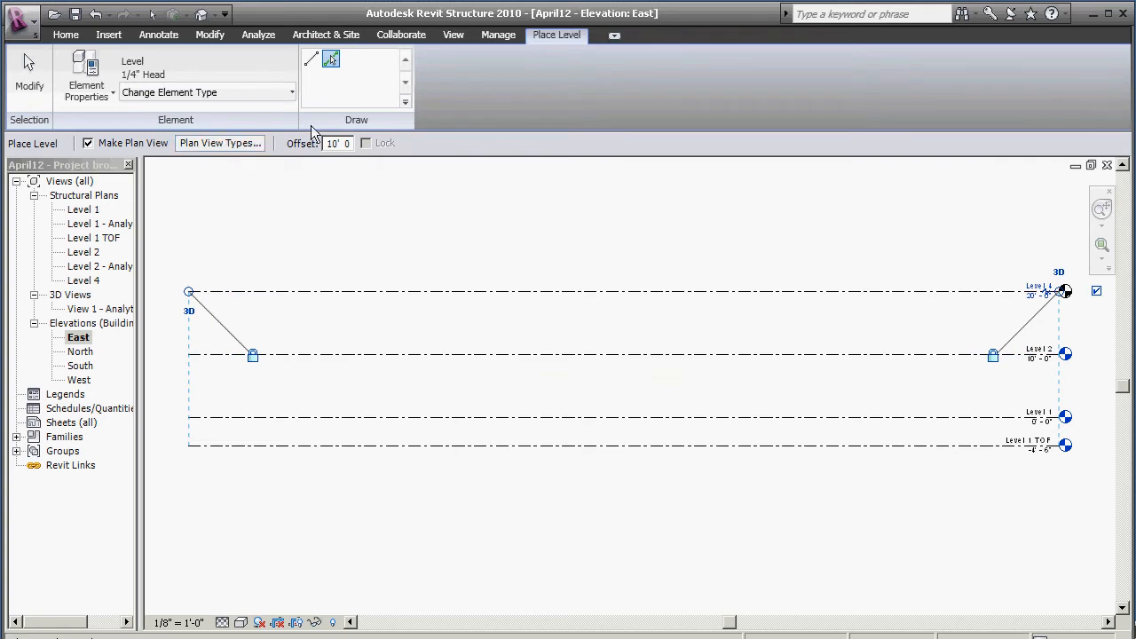
right_click(369, 222)
click(398, 231)
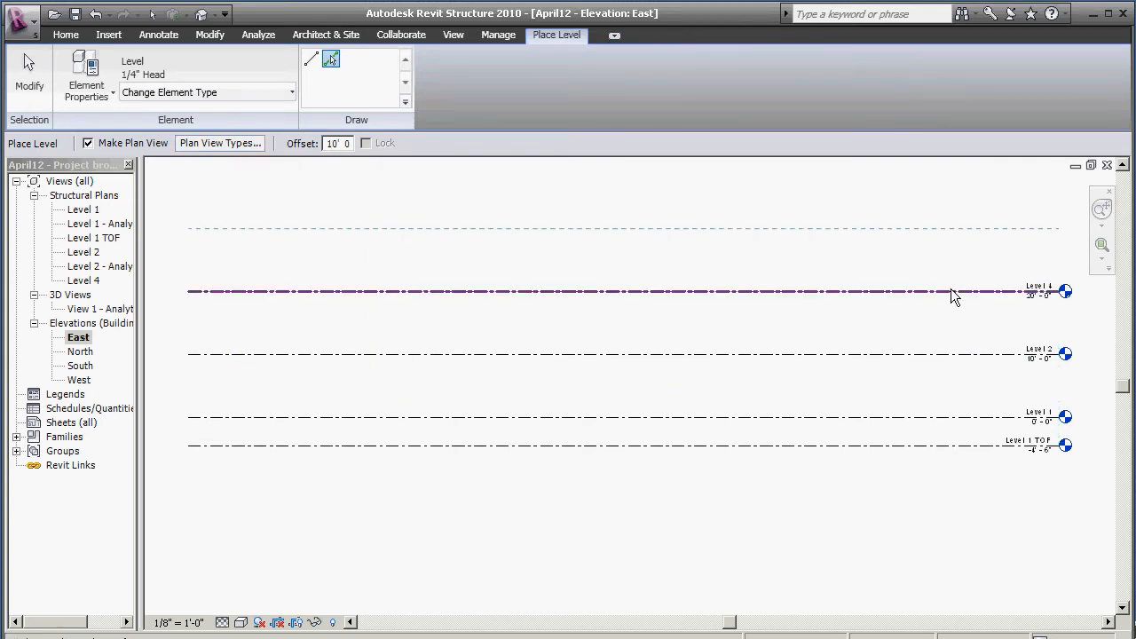
Place another level 10' below the topmost level by picking that line, and end level placement
click(973, 297)
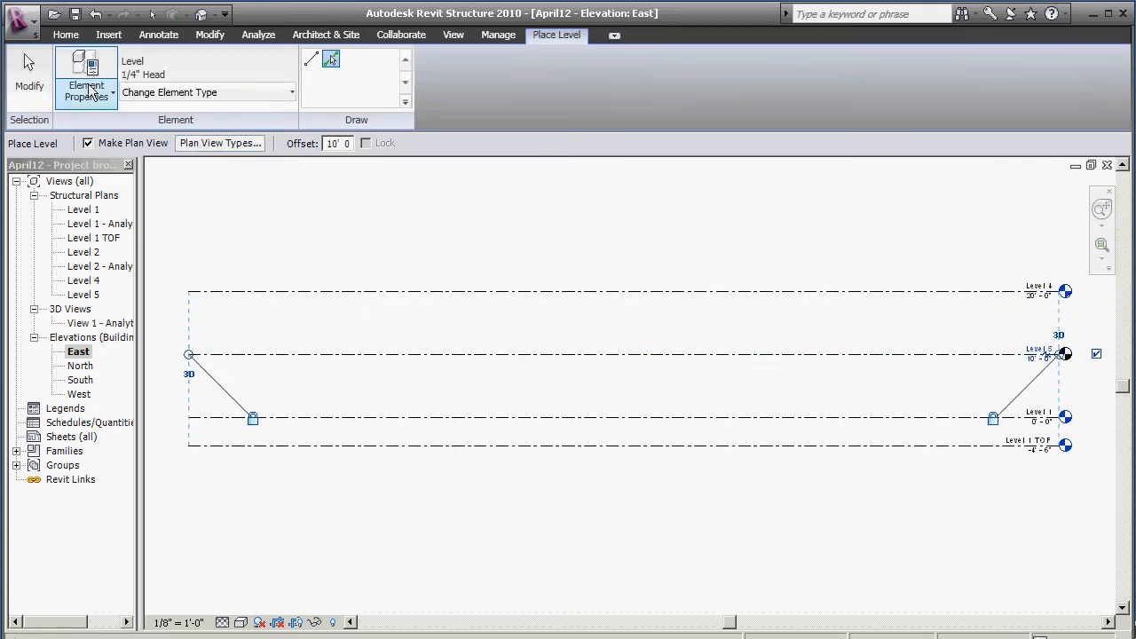
click(85, 82)
click(28, 71)
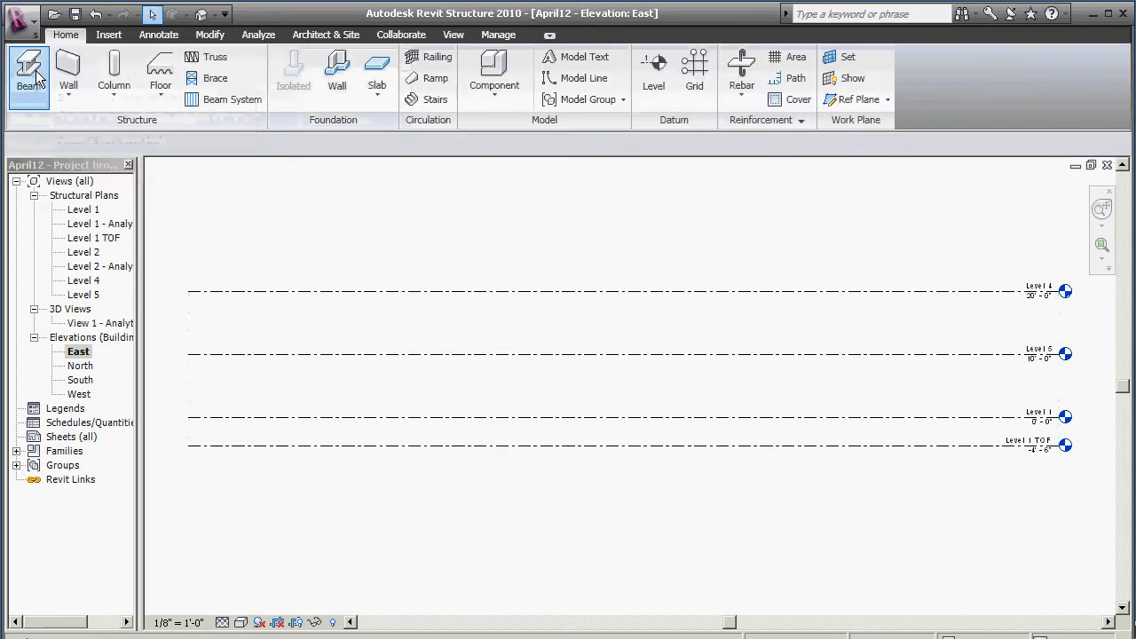
Rename the topmost level as Level 3 and rename its corresponding views
click(461, 293)
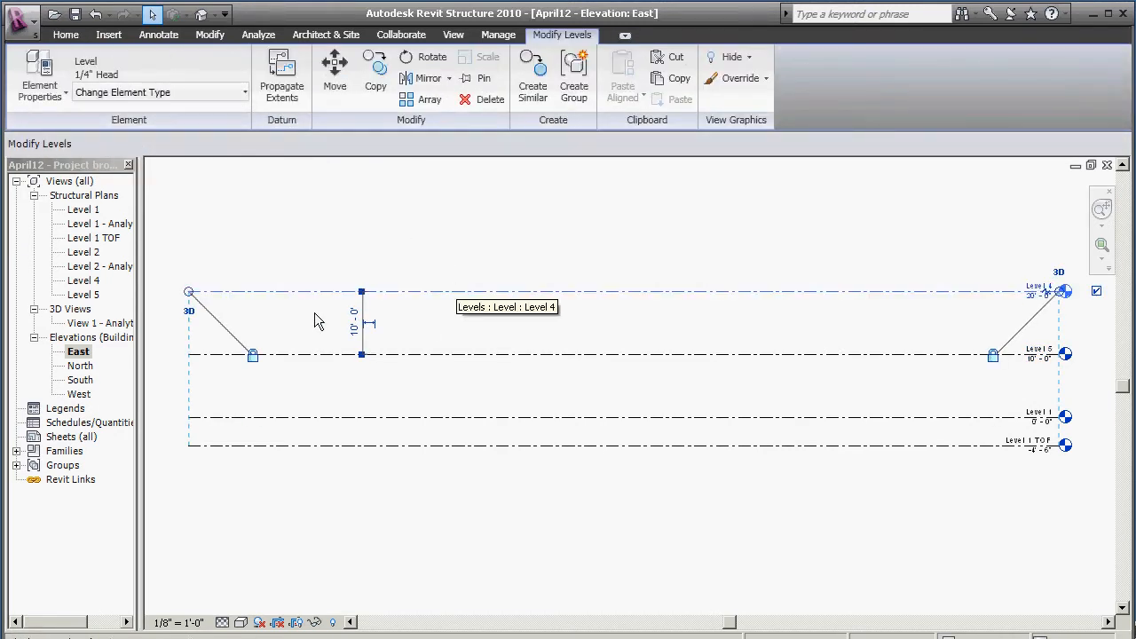
click(39, 71)
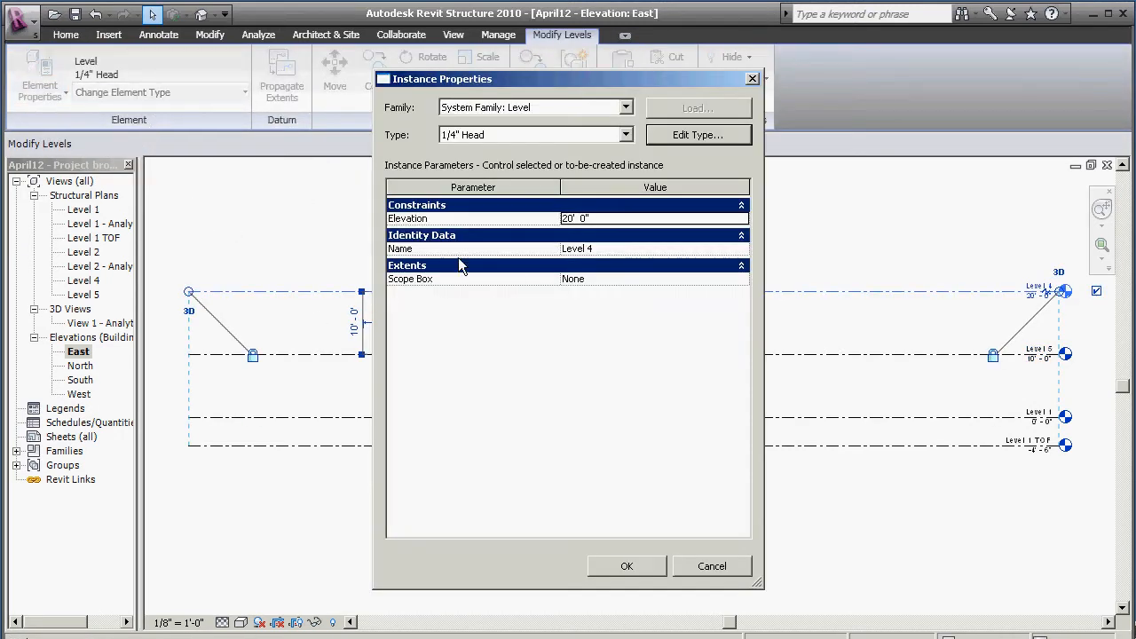
click(582, 253)
click(589, 249)
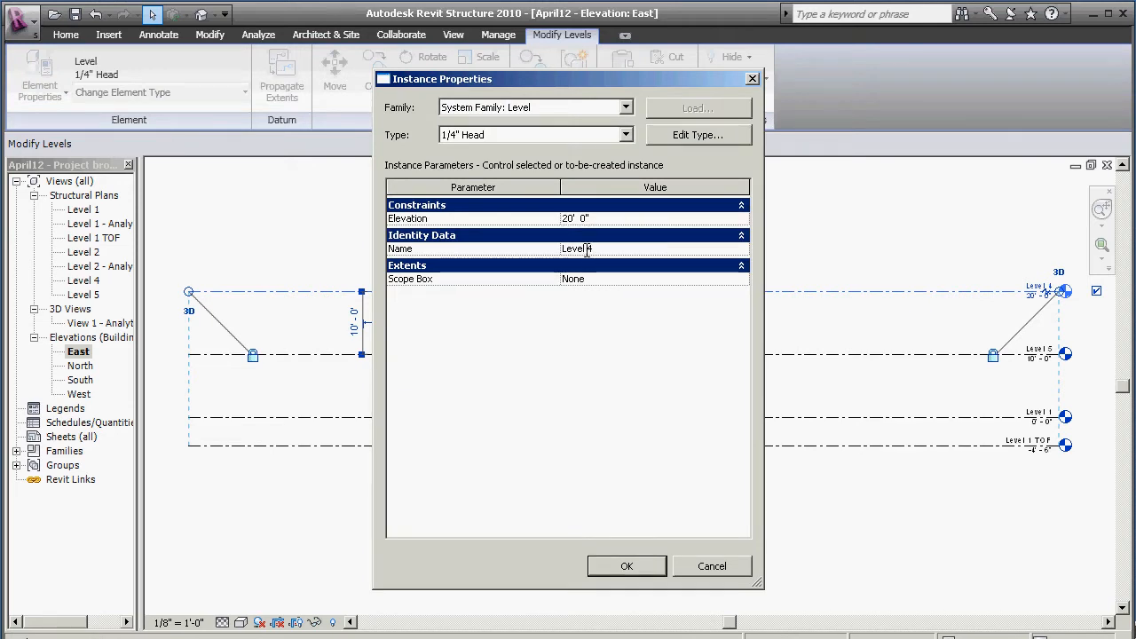
drag(587, 252, 601, 250)
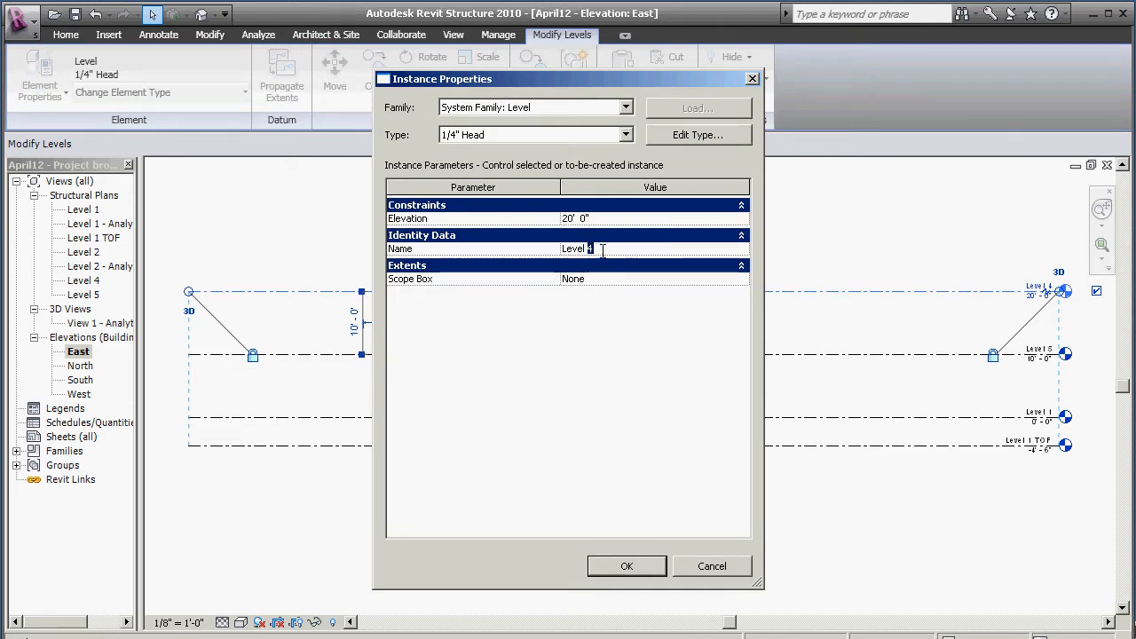
click(634, 568)
click(681, 357)
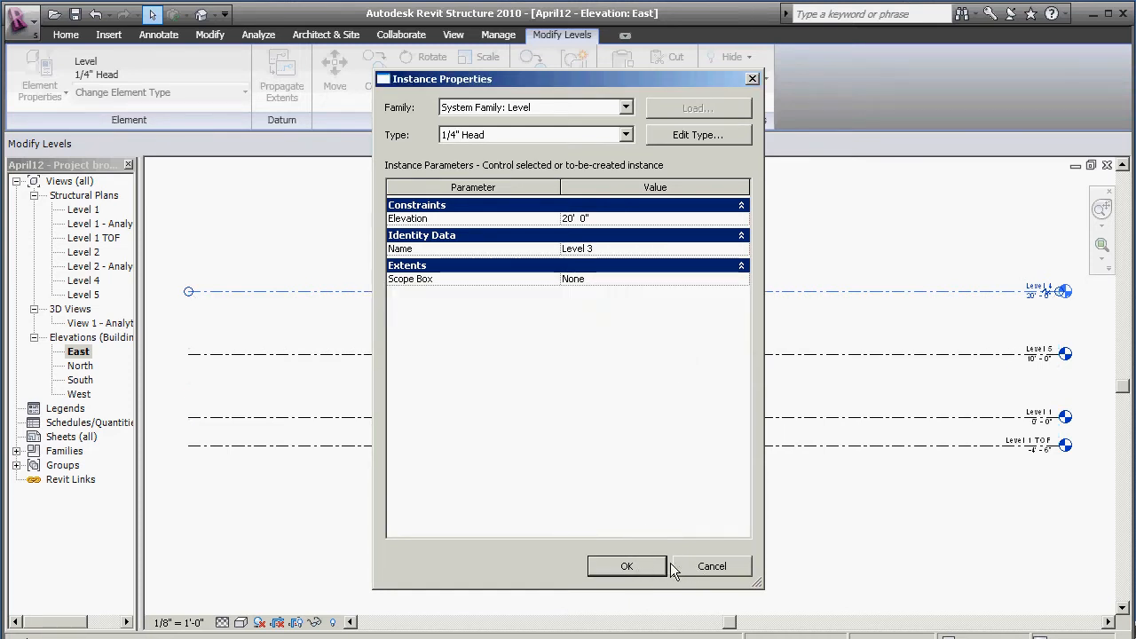
click(640, 568)
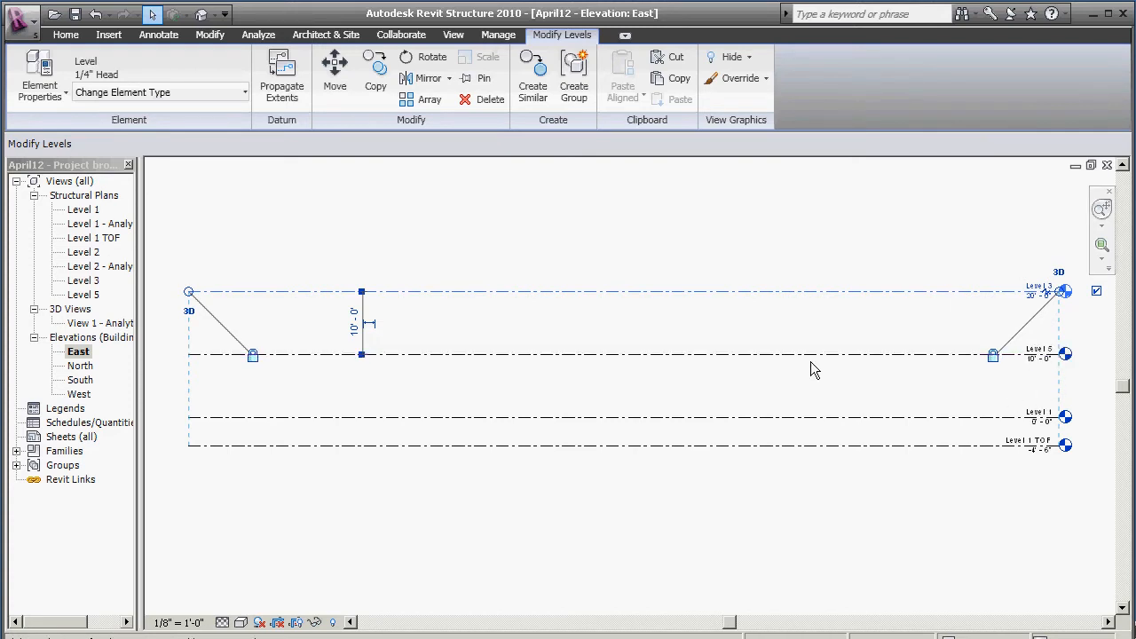
Try to rename Level 5, the level at 10' 0", as Level 2 in its instance properties
click(738, 355)
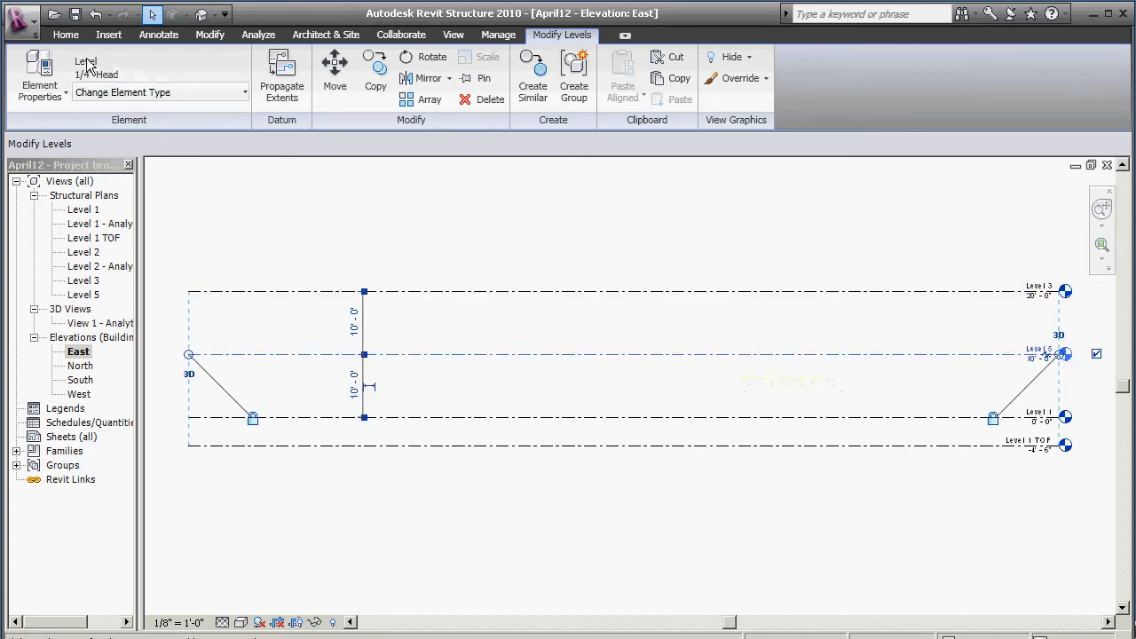
click(38, 67)
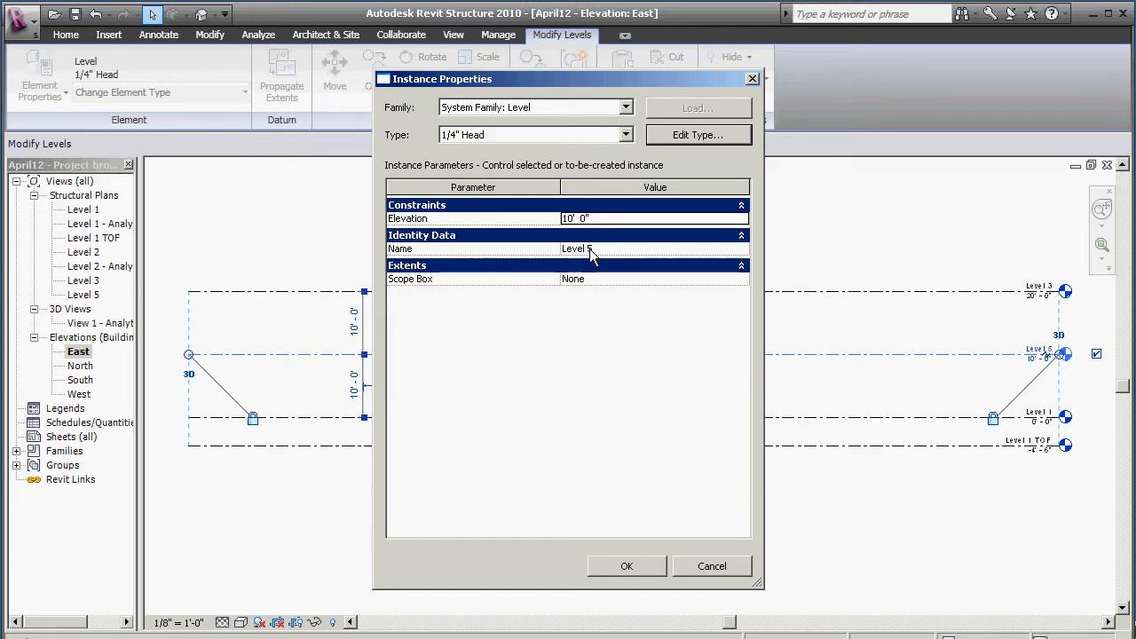
click(588, 250)
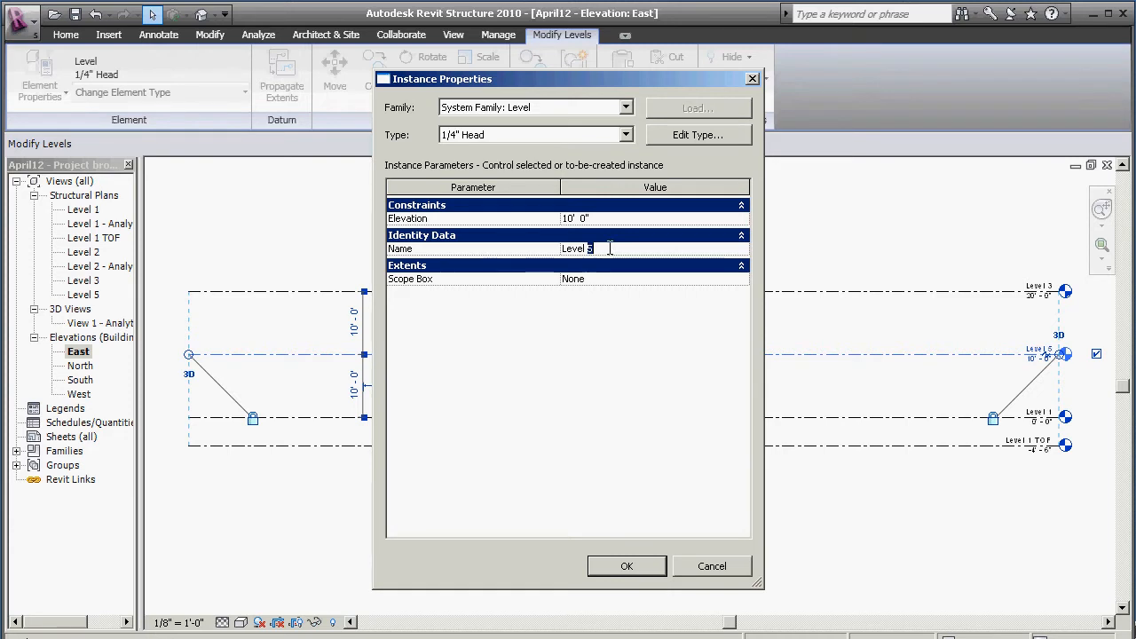
text(2)
click(602, 569)
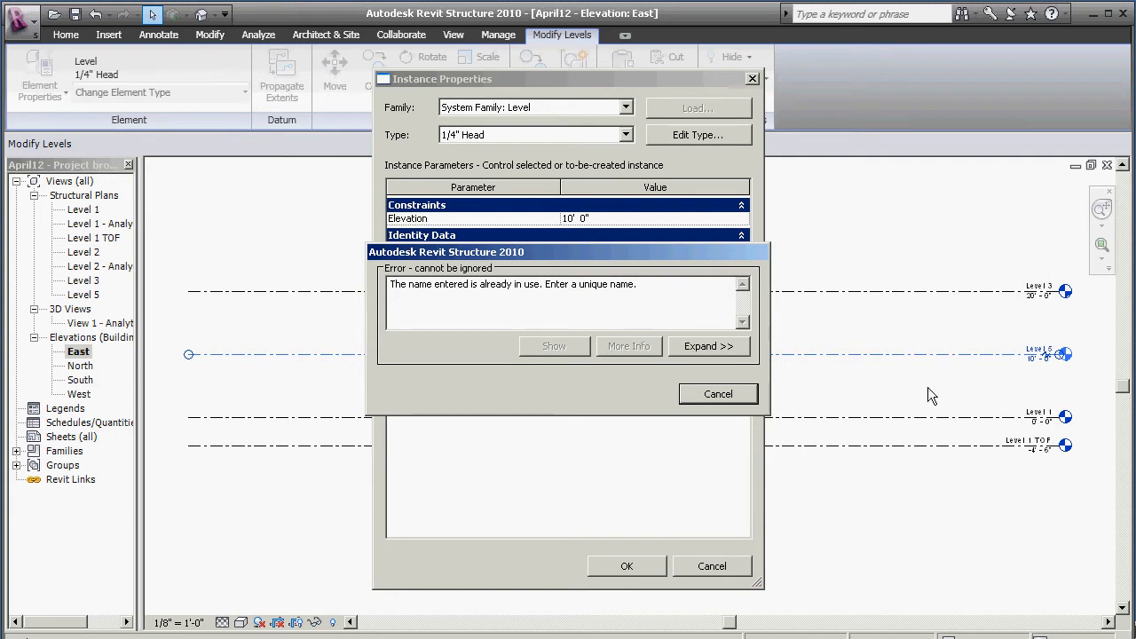
click(718, 394)
click(643, 564)
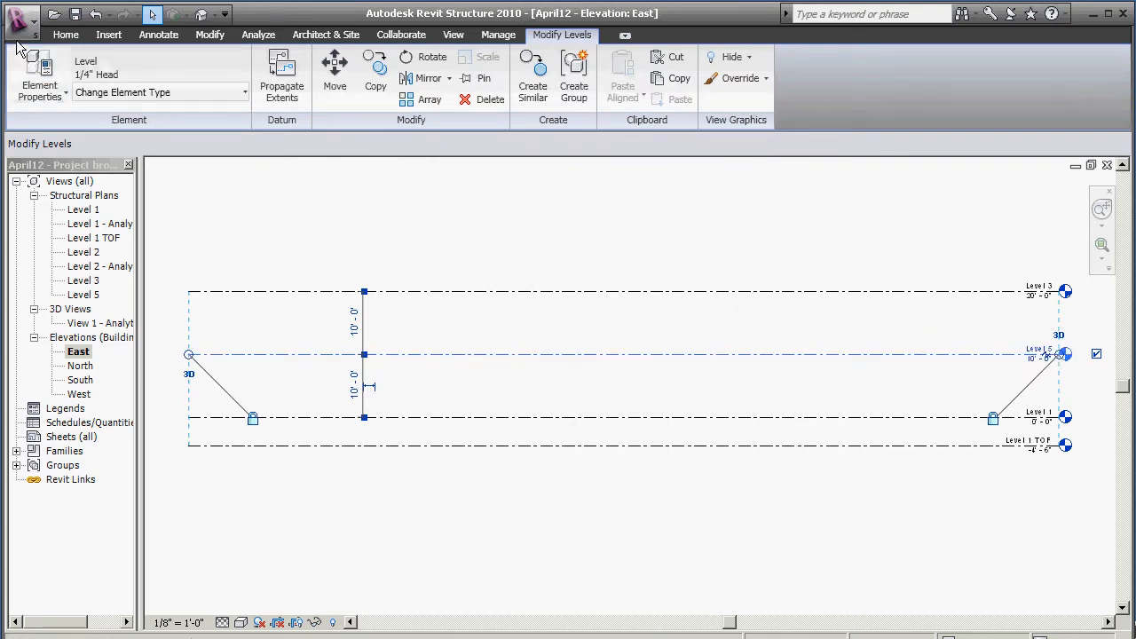
click(62, 36)
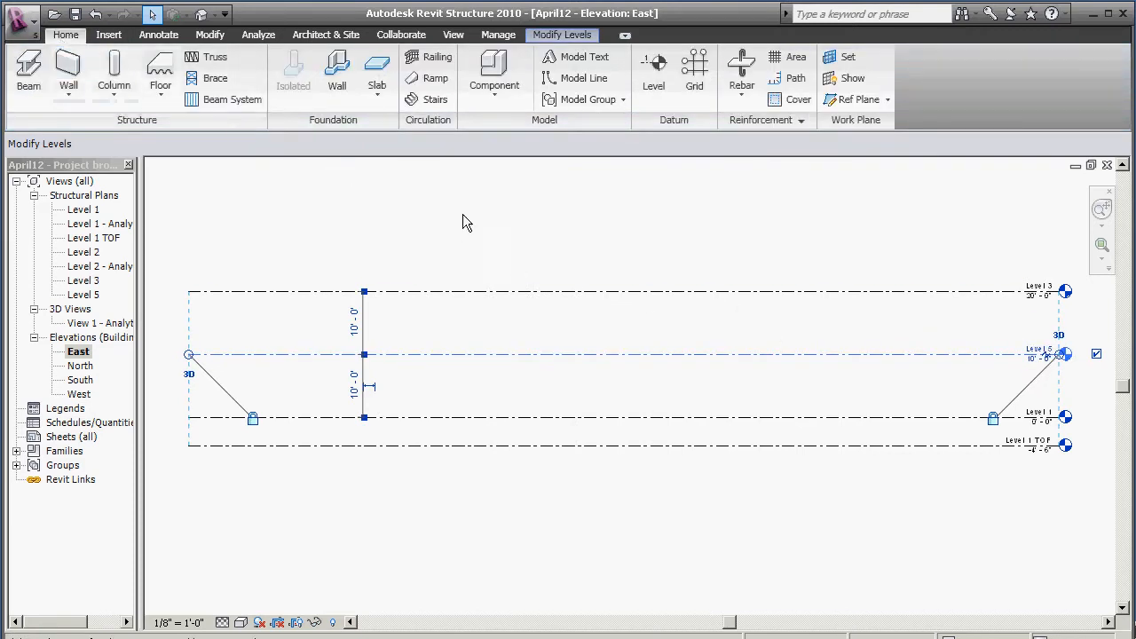
right_click(667, 358)
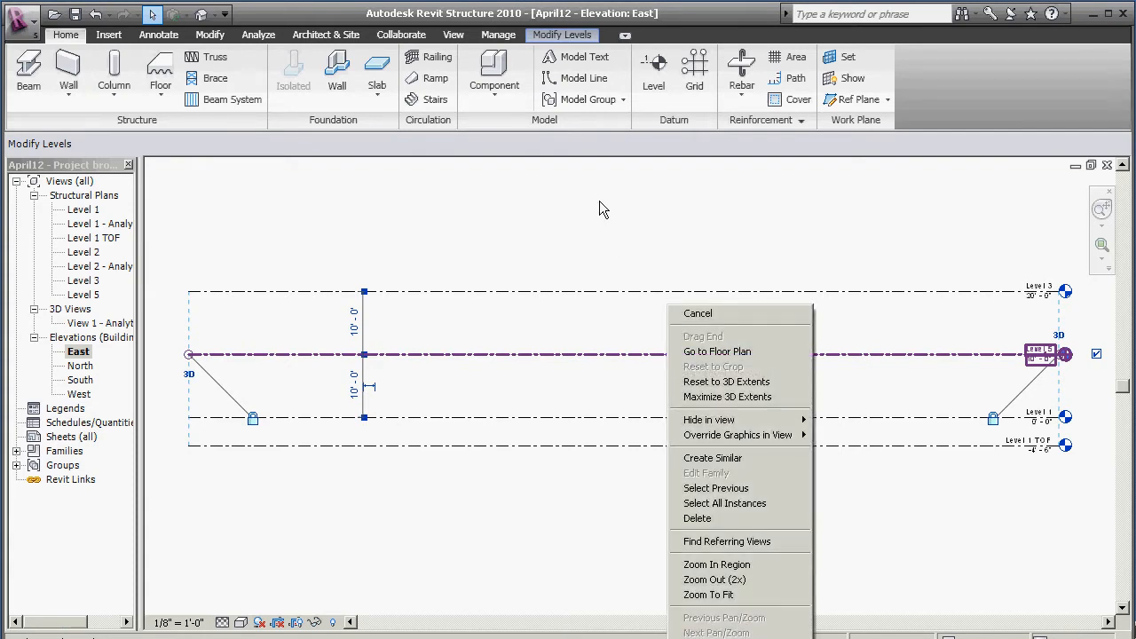
key(Escape)
key(Escape)
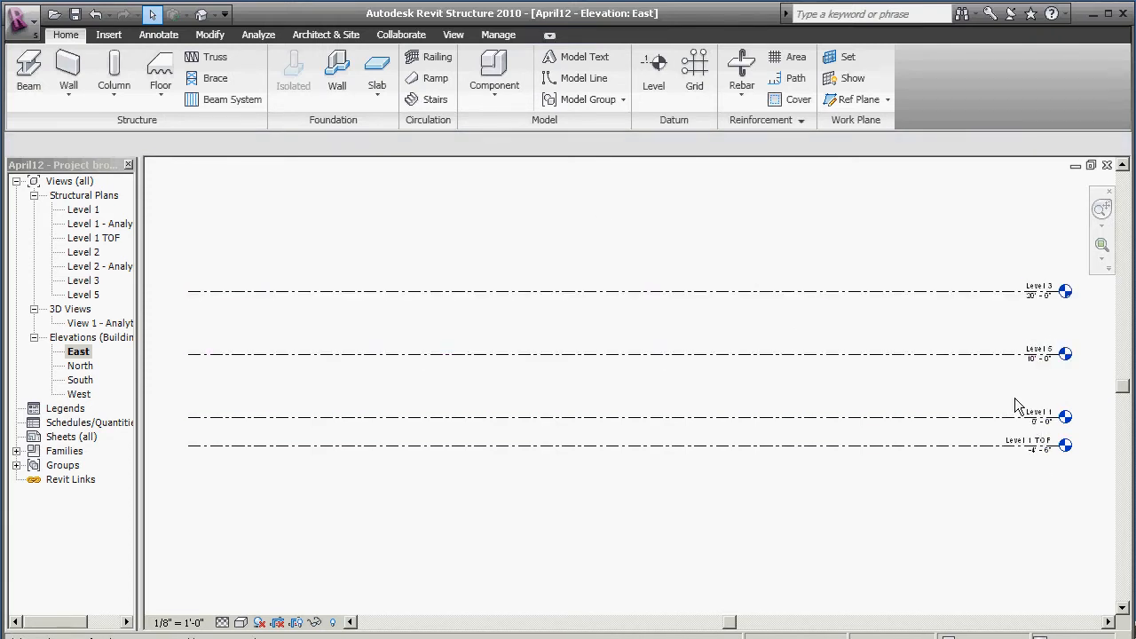
Delete the Level 2 and Level 2 - Analytical structural plan views from the project
scroll(1016, 397, up, 3)
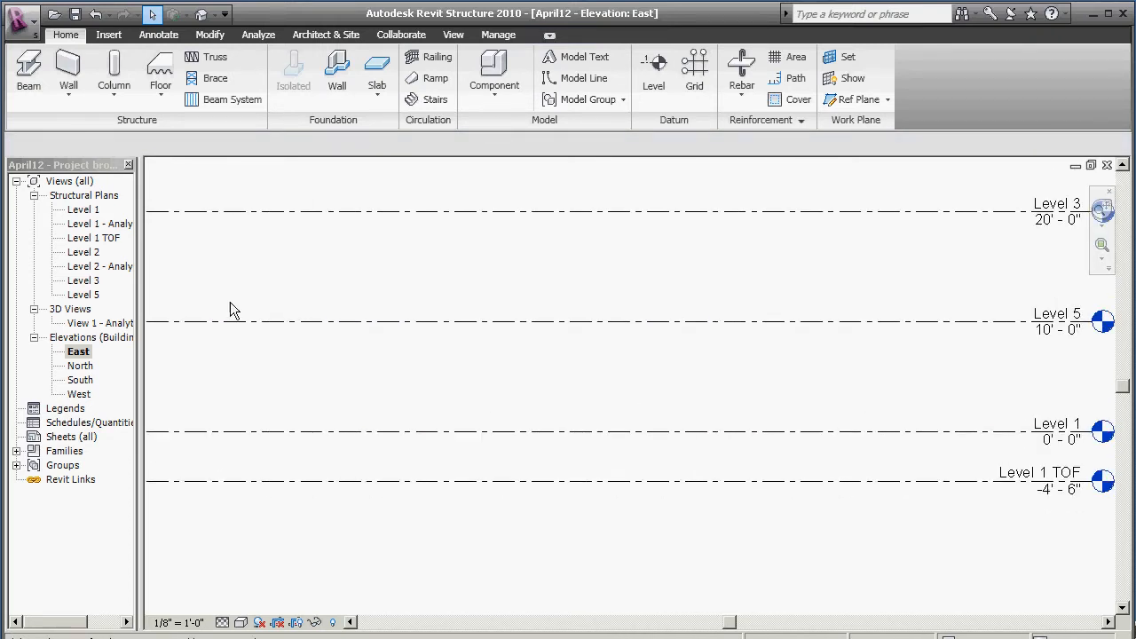
click(82, 253)
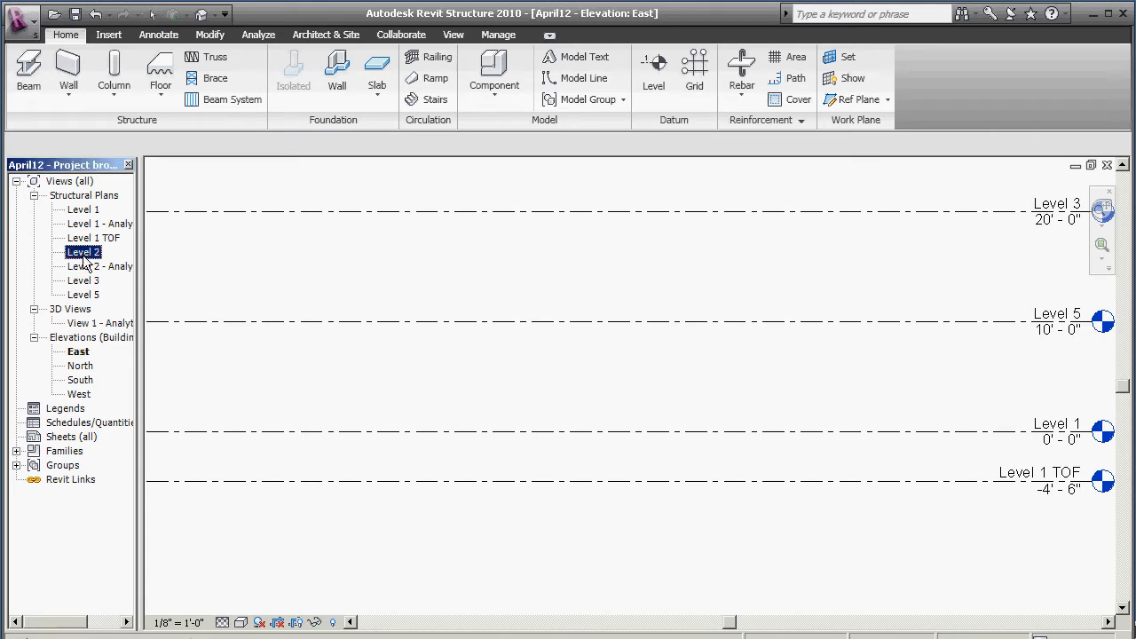
right_click(85, 263)
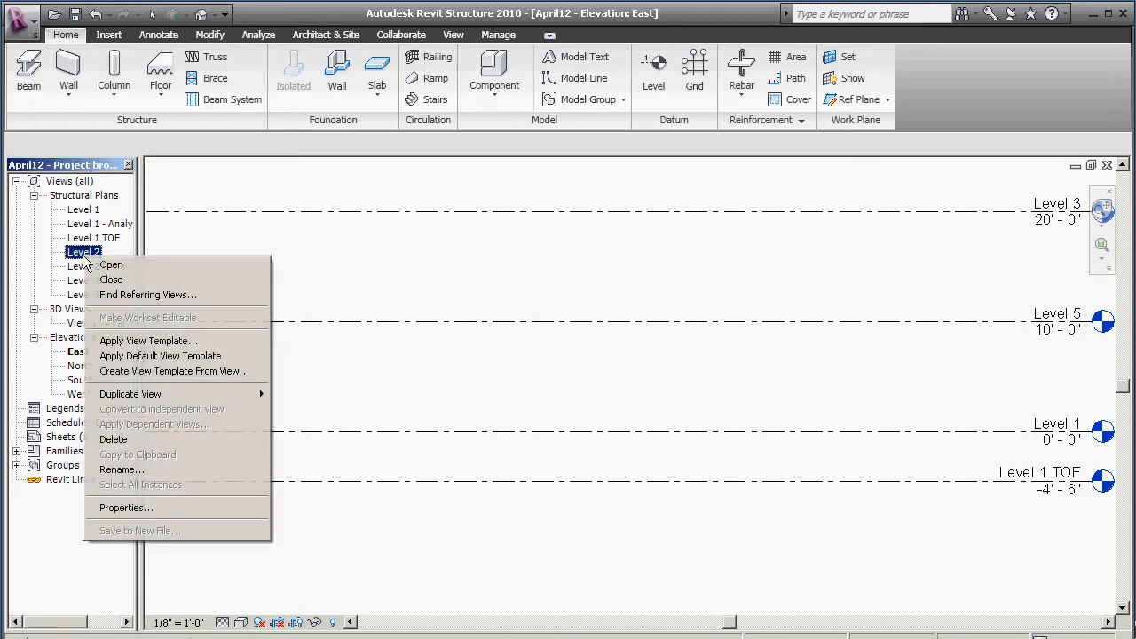
click(148, 438)
click(102, 253)
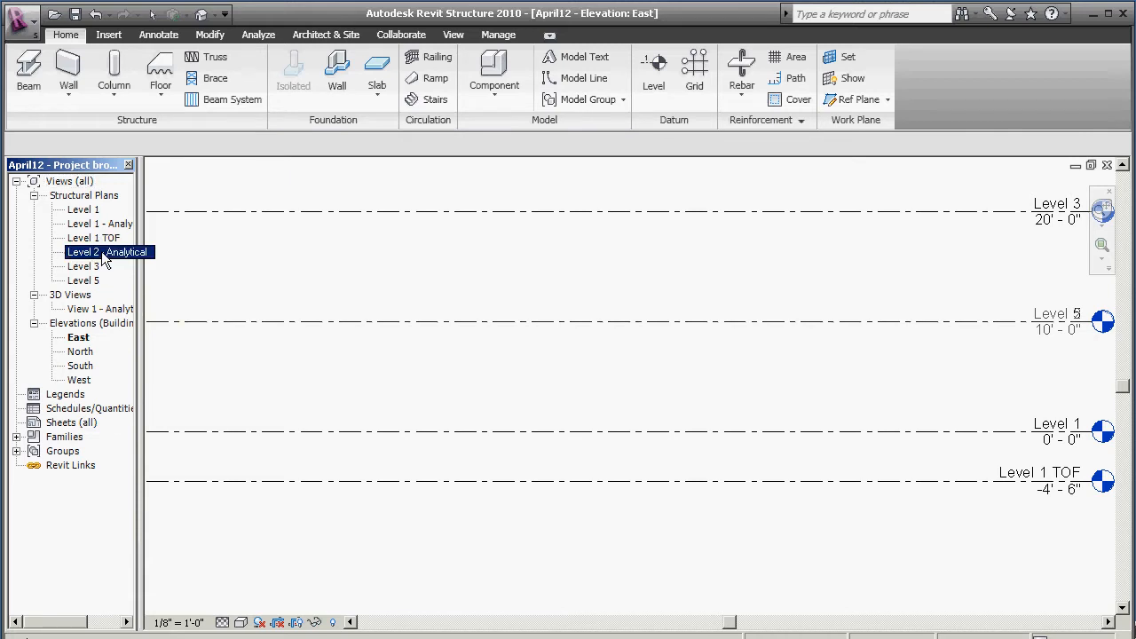
right_click(103, 254)
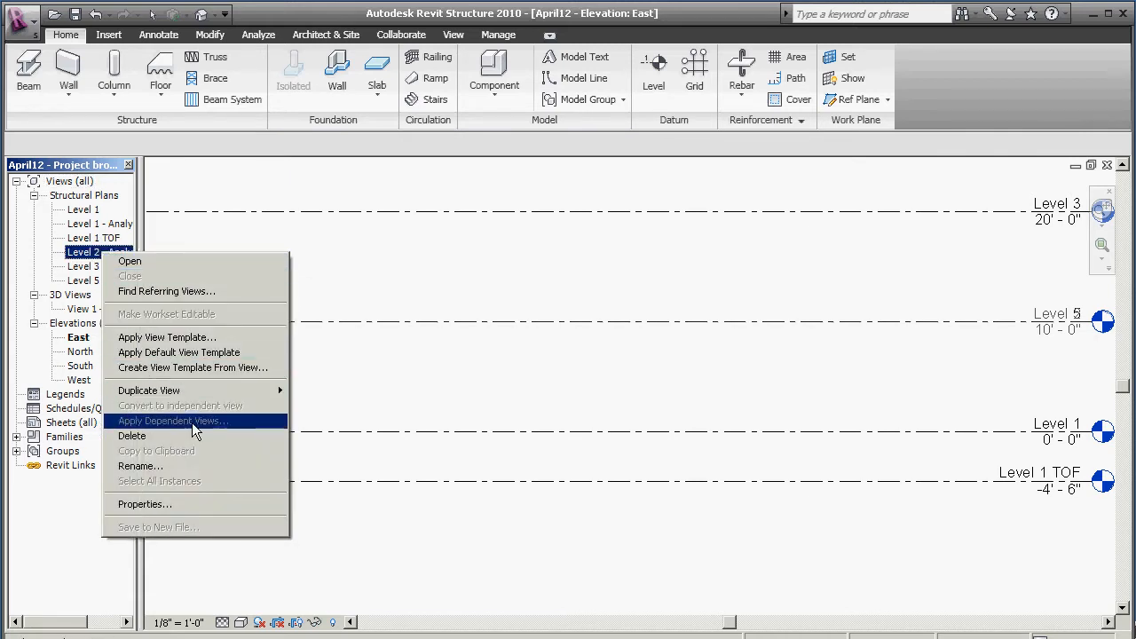
click(200, 436)
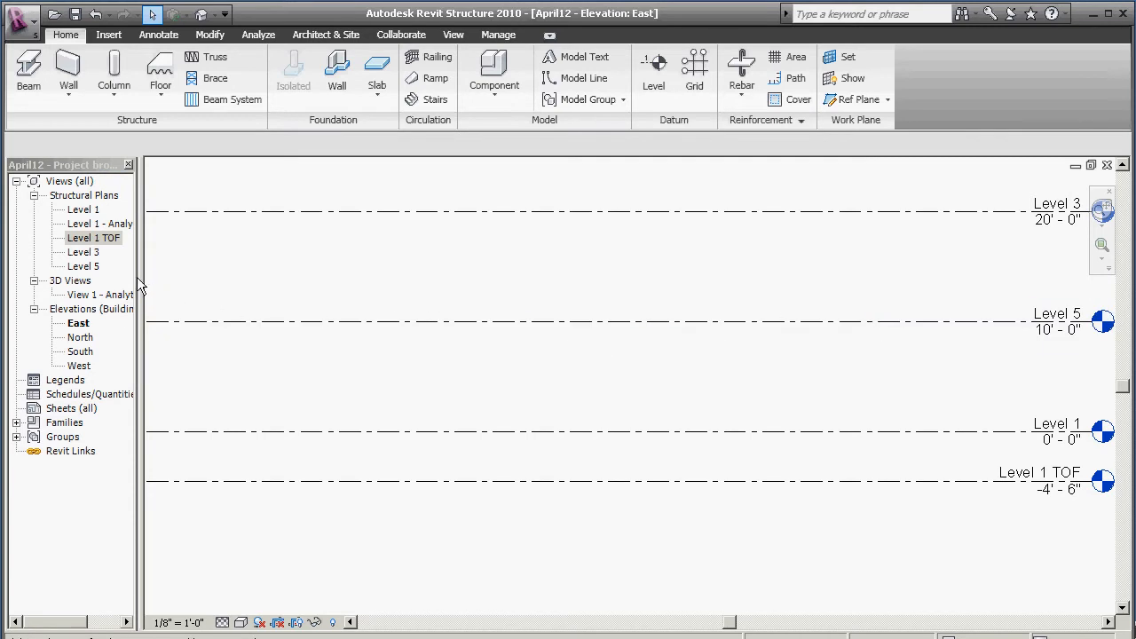
Try again to rename Level 5 as Level 2, and expand the details of the naming error
click(1001, 324)
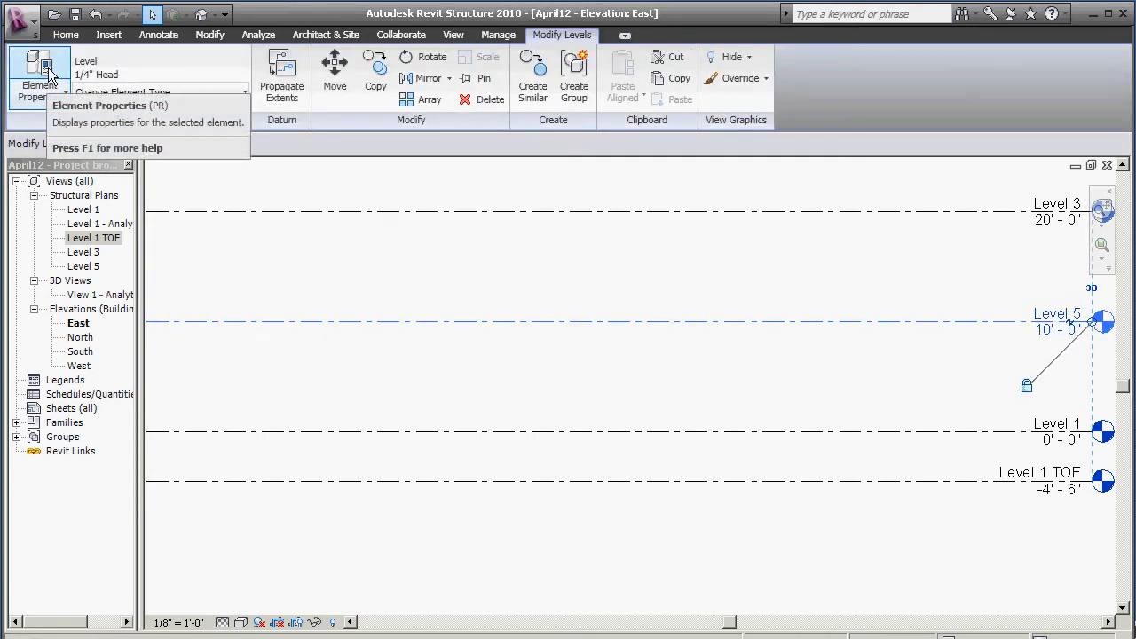
click(49, 76)
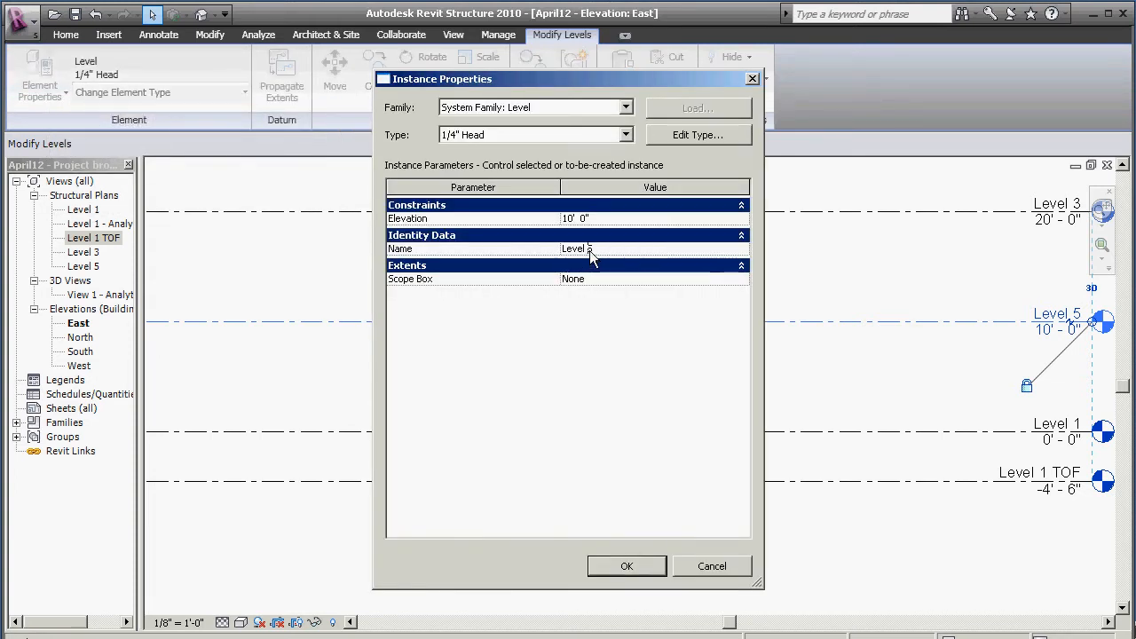
double_click(590, 250)
text(2)
click(627, 566)
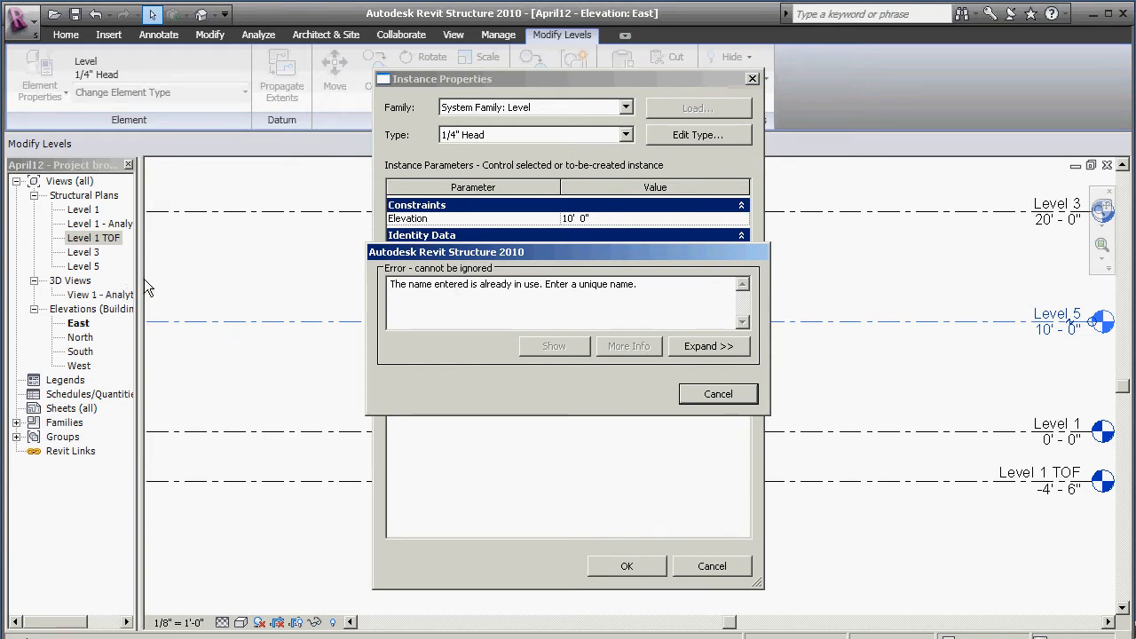
click(702, 347)
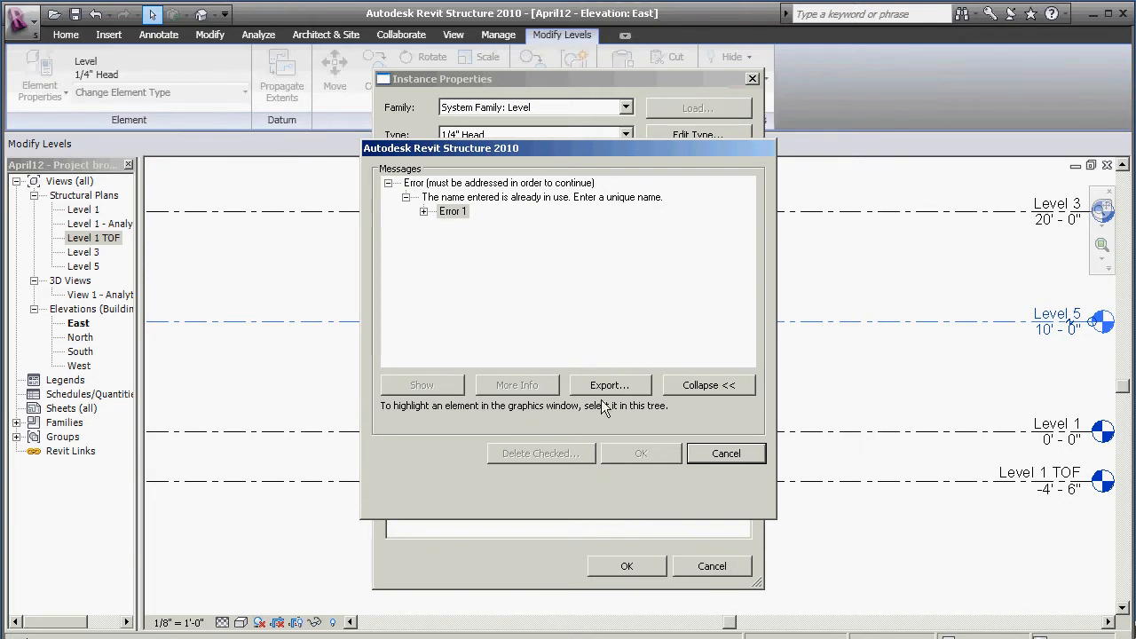
click(724, 453)
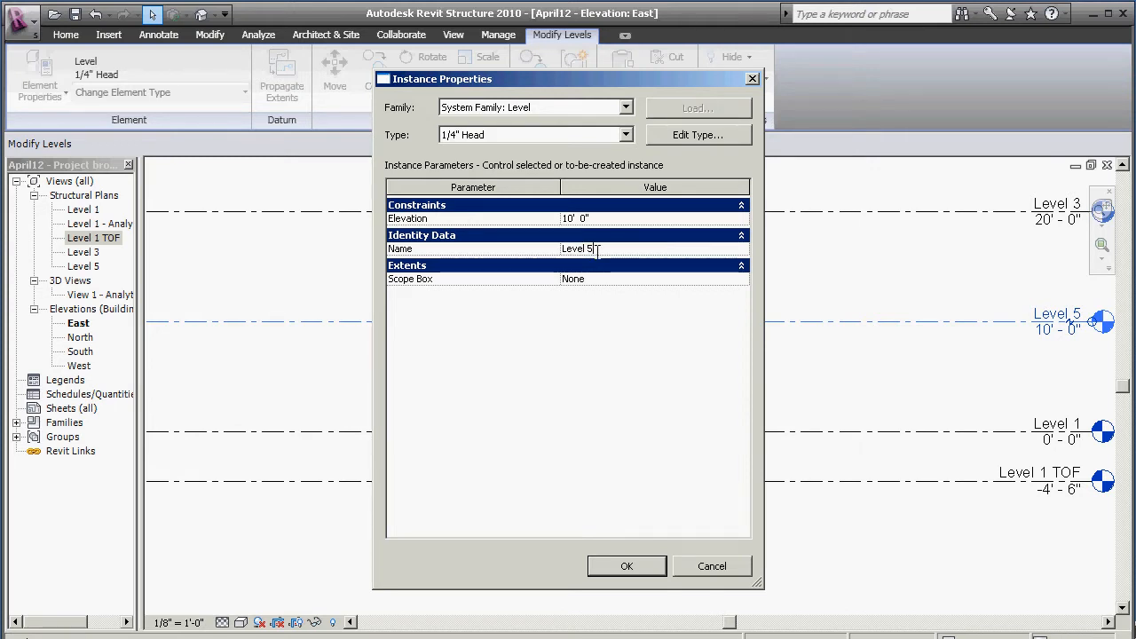
Rename Level 5 as Level 2A and rename its corresponding views
text(2A)
click(637, 567)
click(674, 354)
click(638, 567)
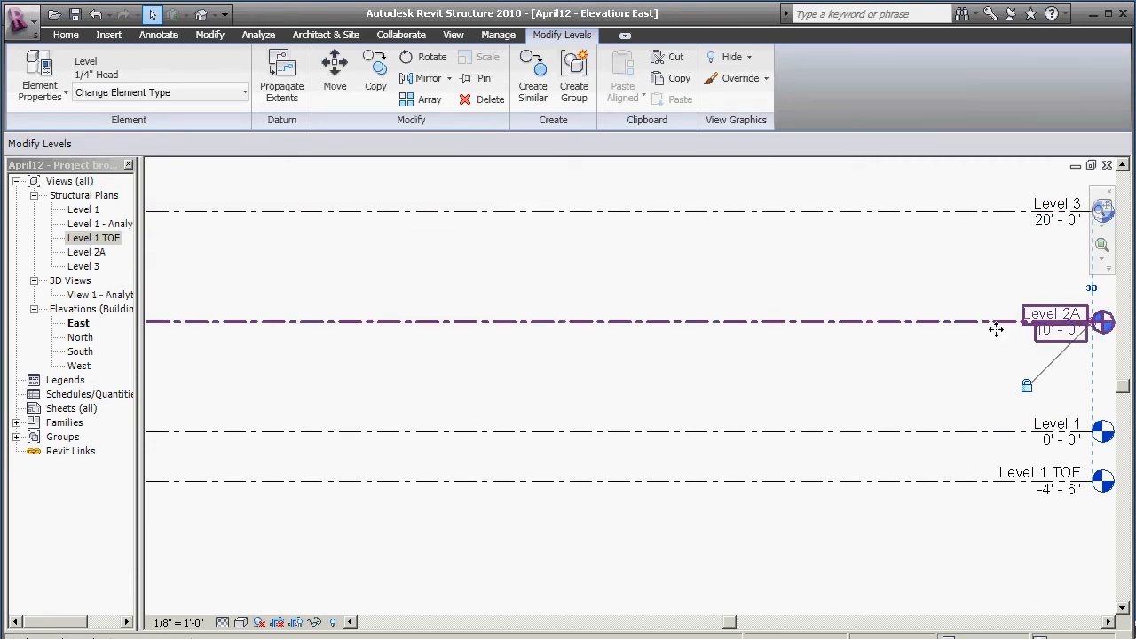
scroll(281, 383, down, 8)
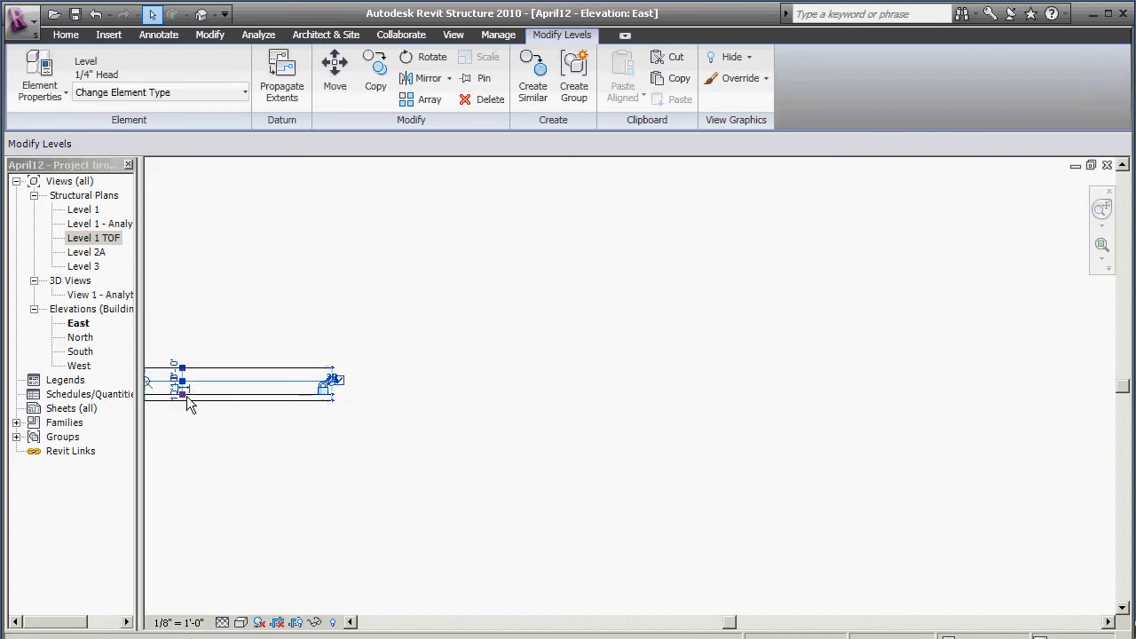
scroll(186, 406, up, 3)
scroll(213, 400, down, 4)
scroll(201, 355, up, 3)
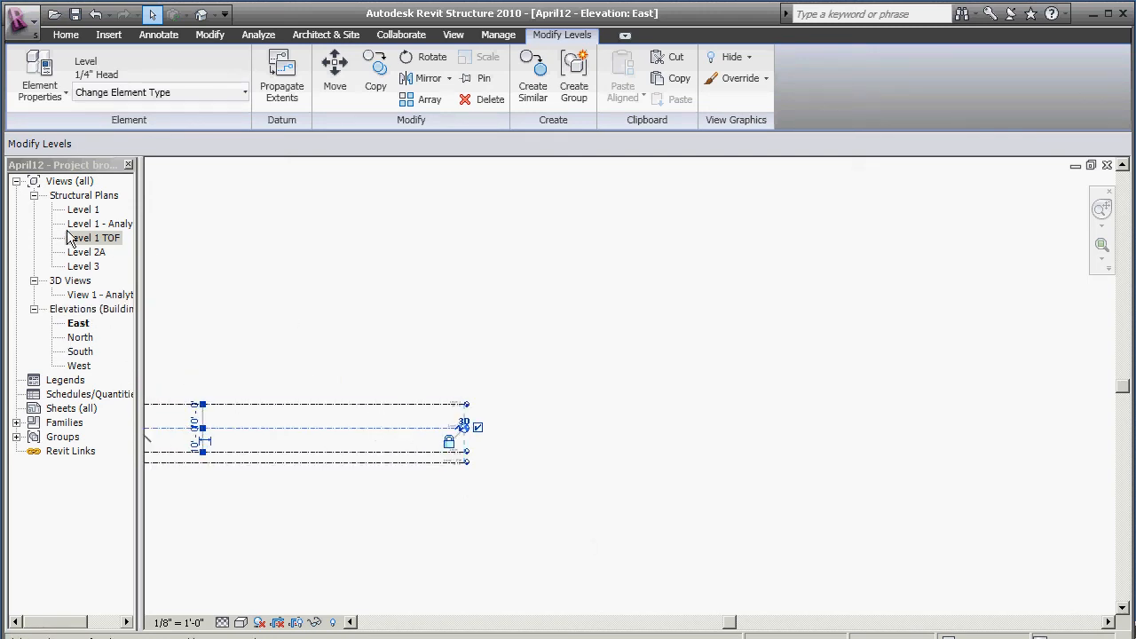
Duplicate the Level 1 structural plan view without detailing
click(88, 213)
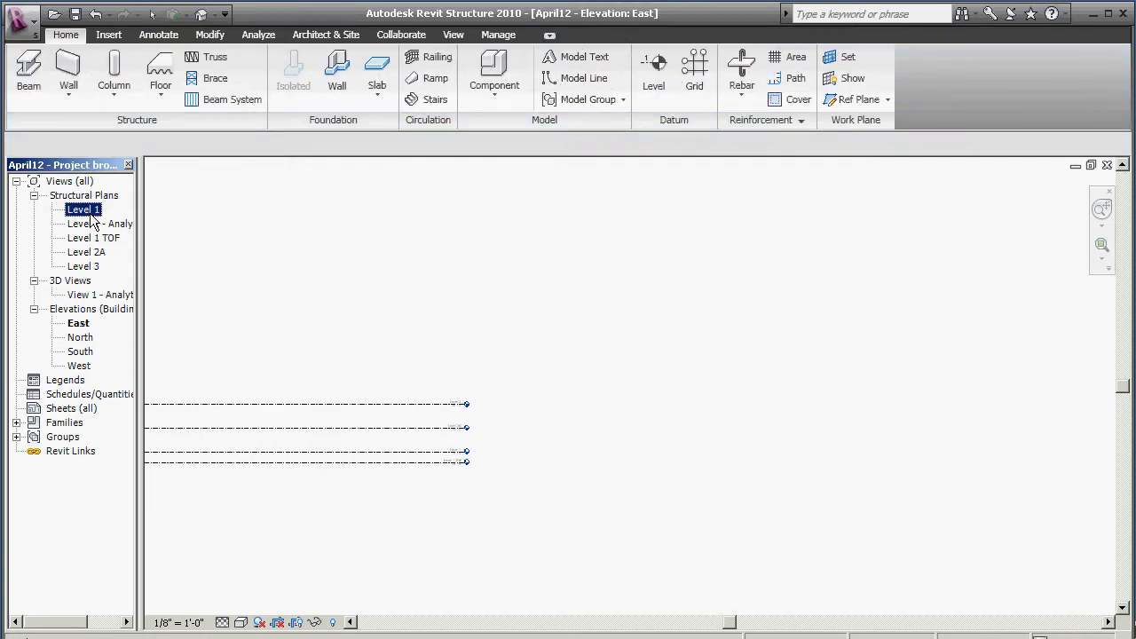
right_click(91, 218)
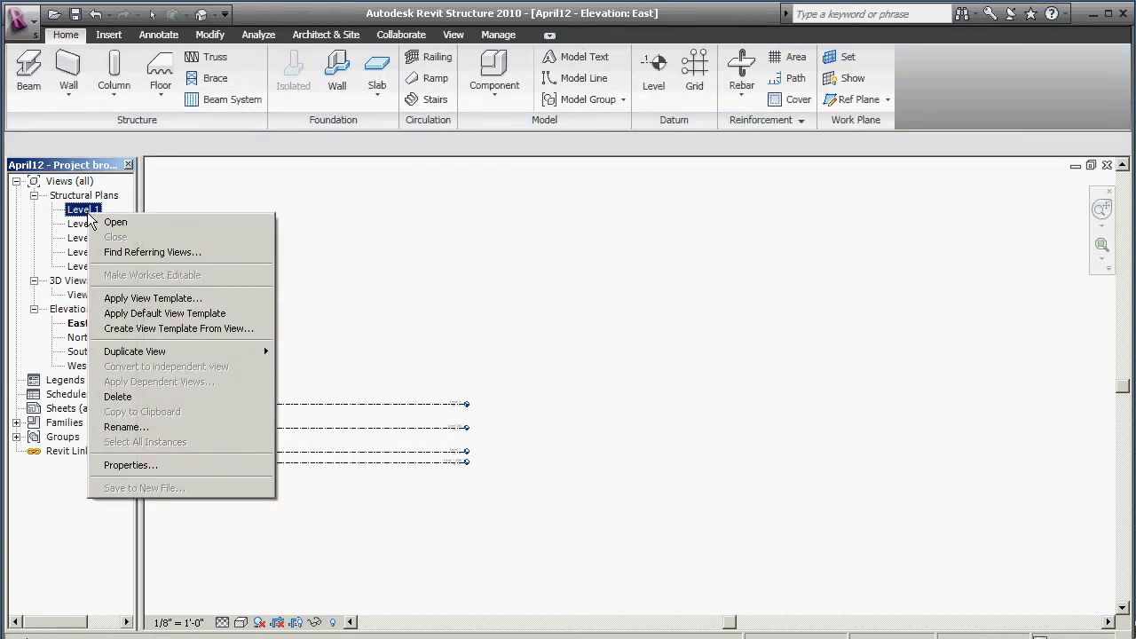
mouse_move(152, 355)
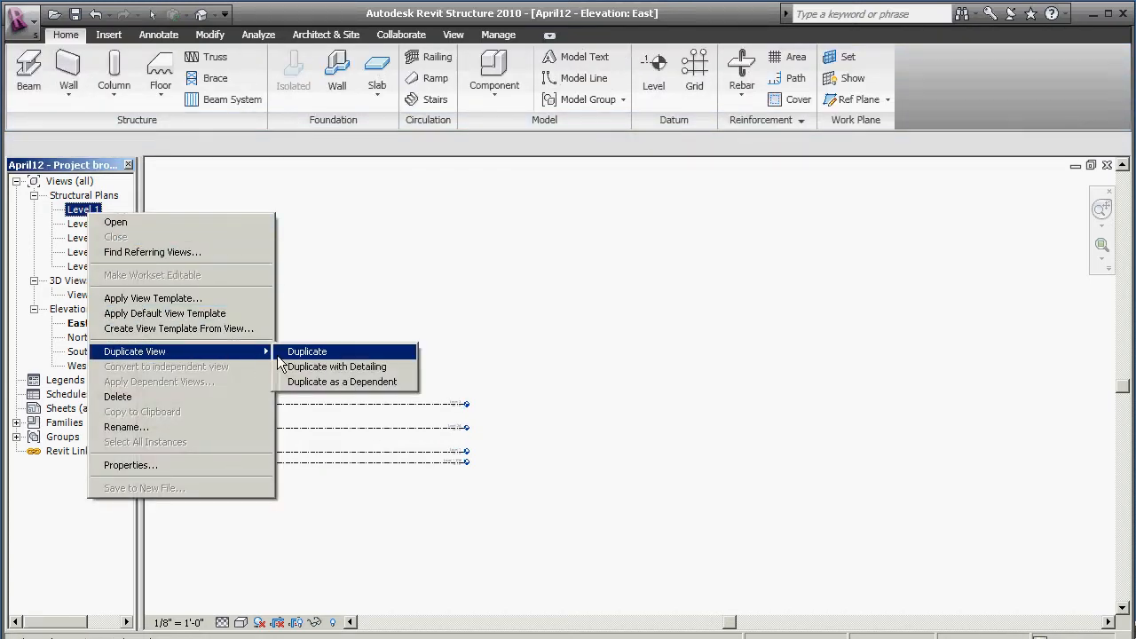
click(331, 353)
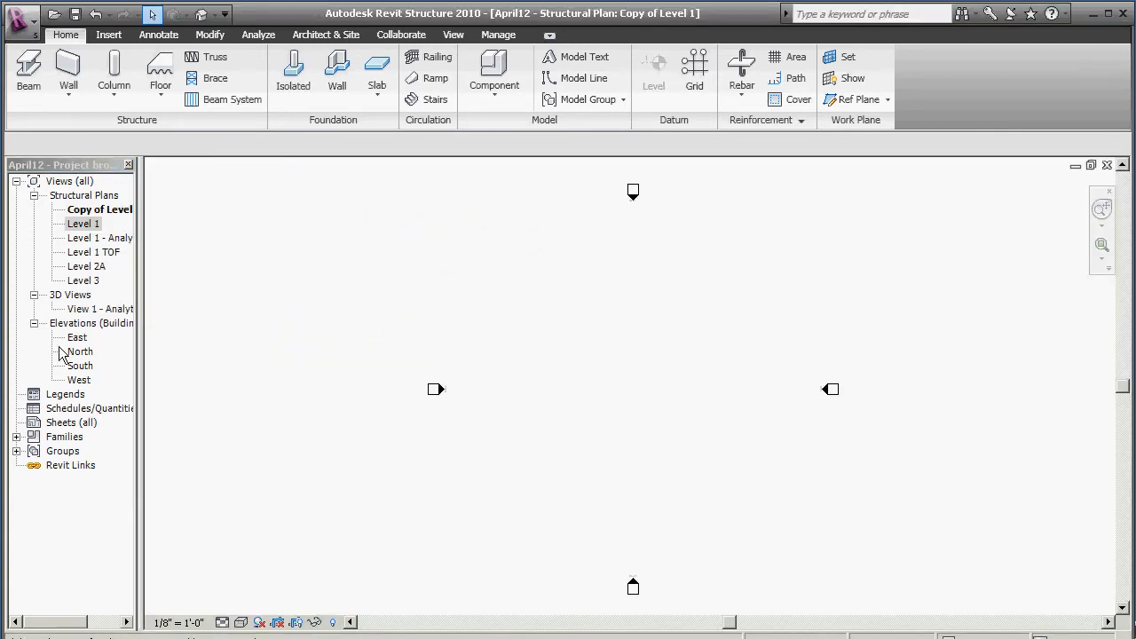
Rename the copied Level 1 structural plan as "Level1 with Master Dwg"
click(101, 211)
right_click(102, 213)
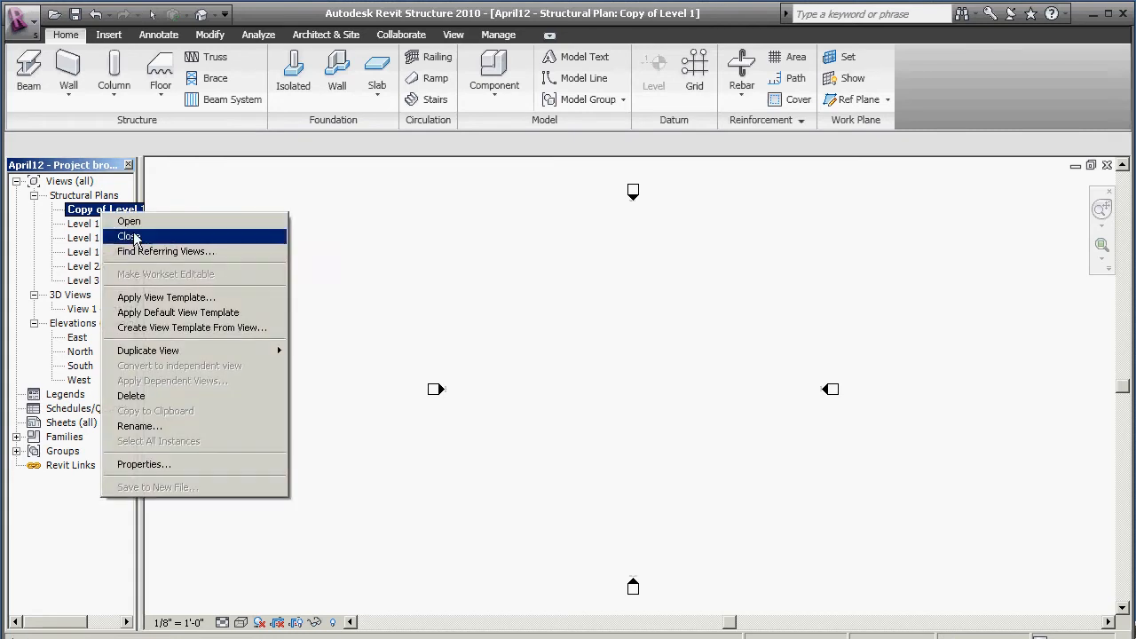
click(176, 427)
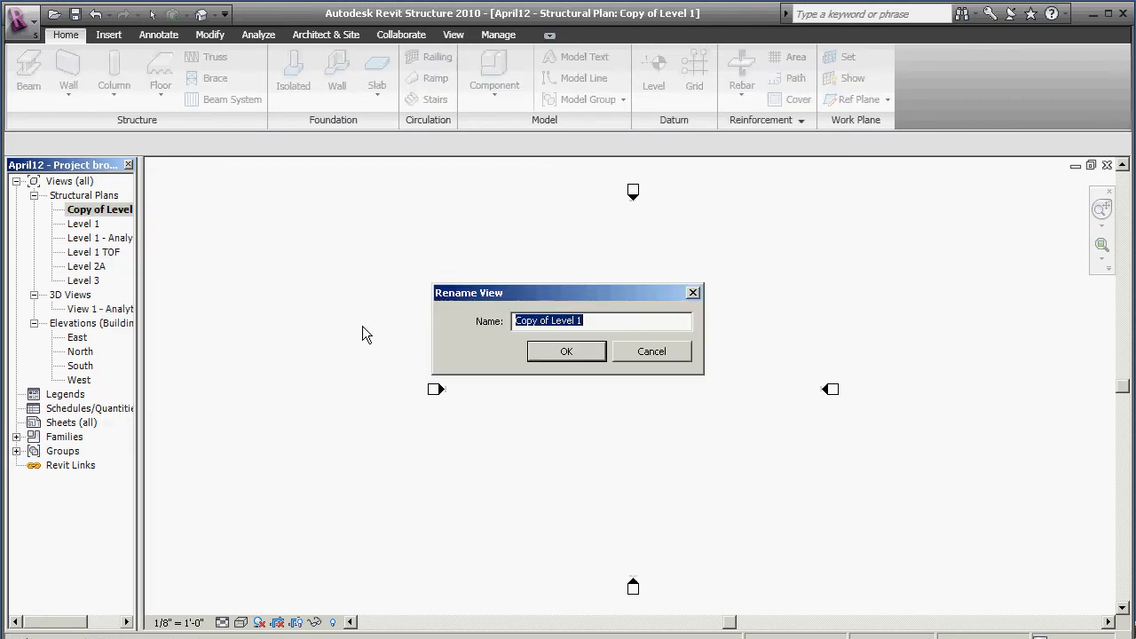
click(582, 322)
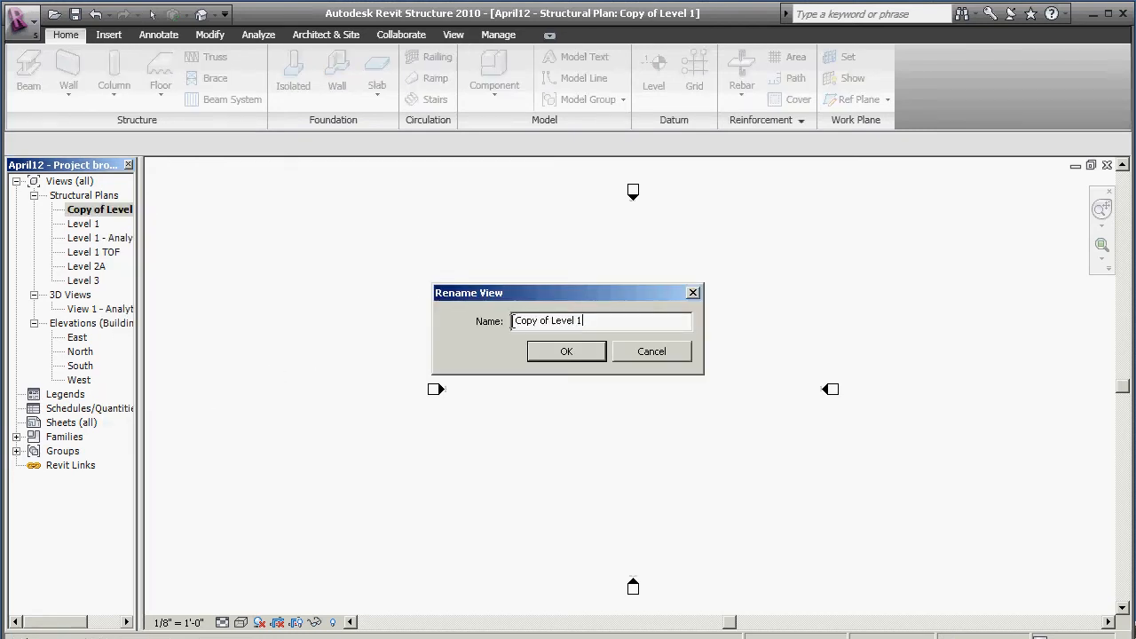
drag(512, 321, 643, 302)
text(Level1 with Master Dwr)
click(567, 352)
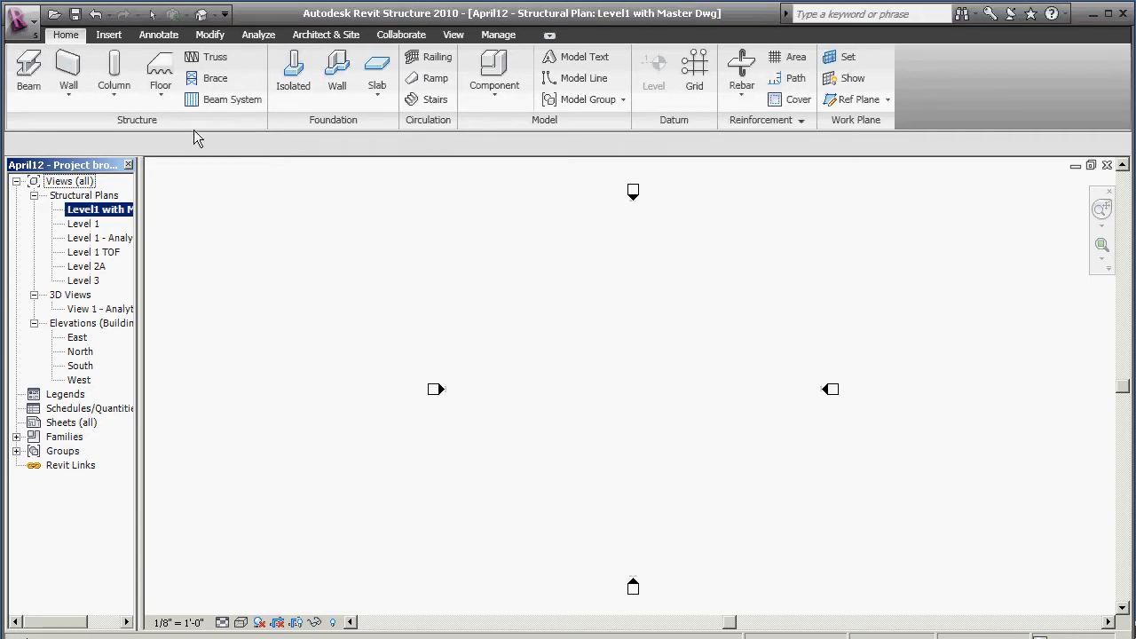
Start a CAD link and choose the XCOMP drawing from the aaasddsubmittal folder on the civiltech (K:) drive
click(112, 36)
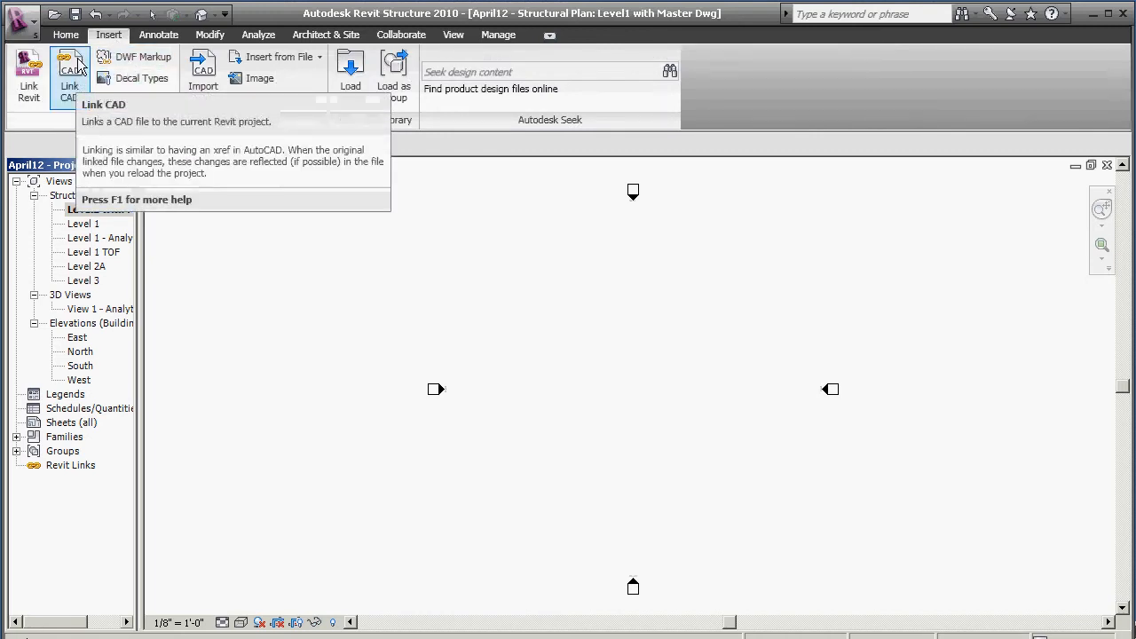
click(78, 65)
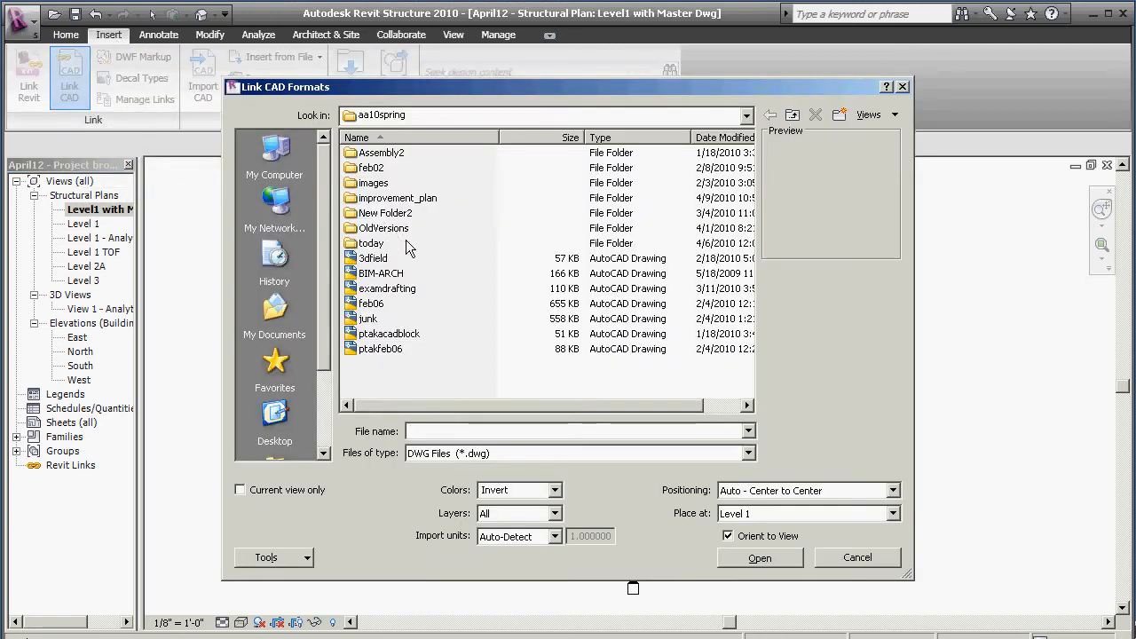
click(748, 116)
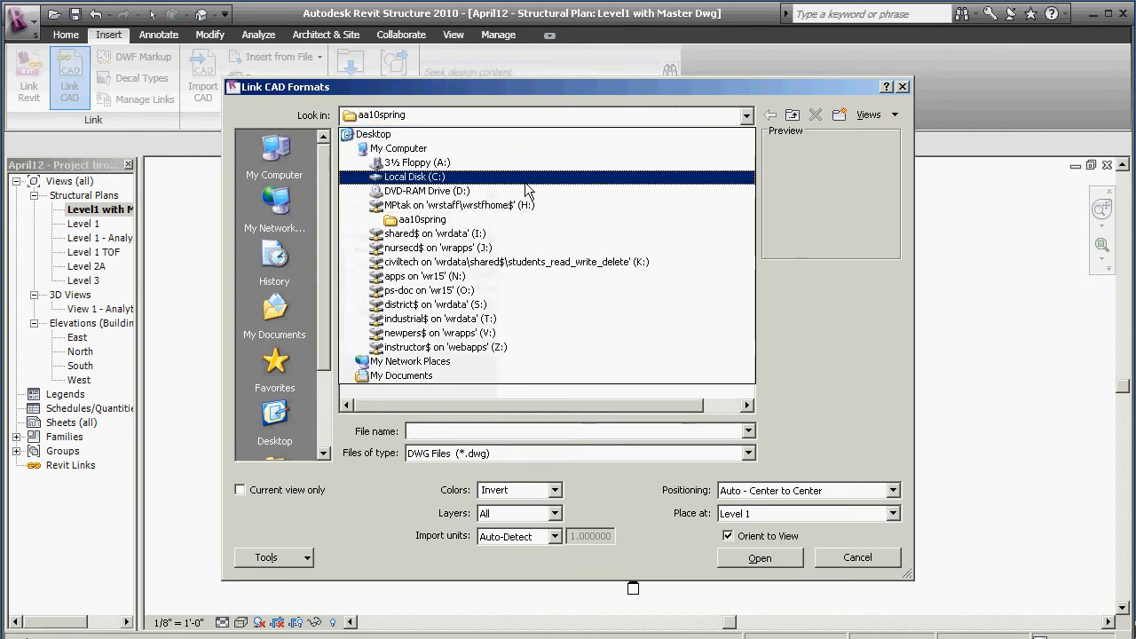
click(558, 258)
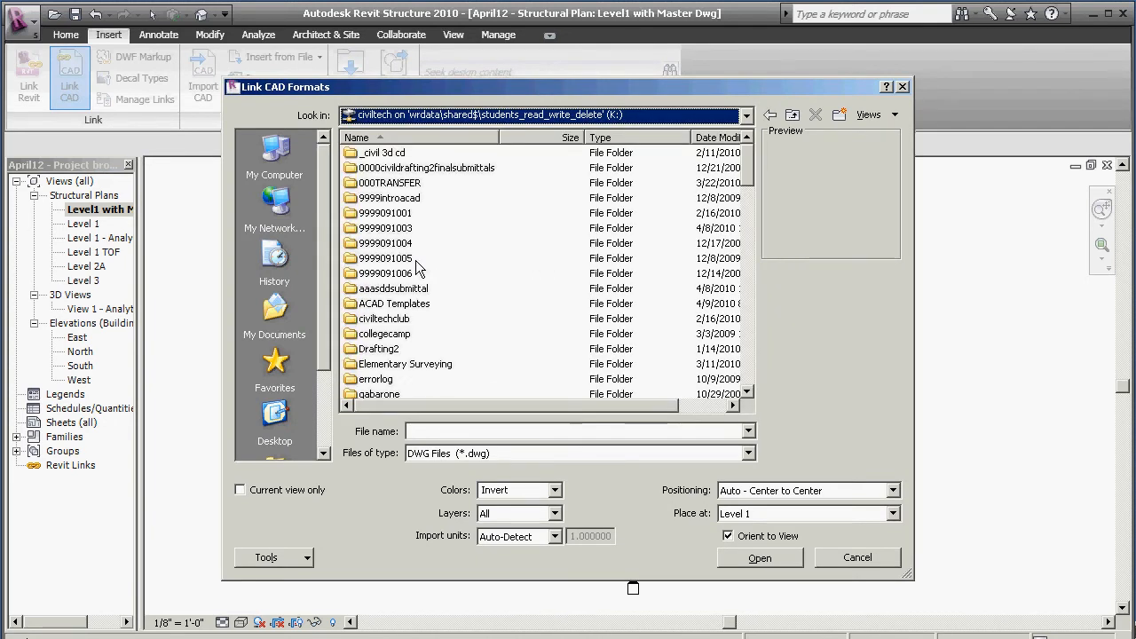
double_click(374, 291)
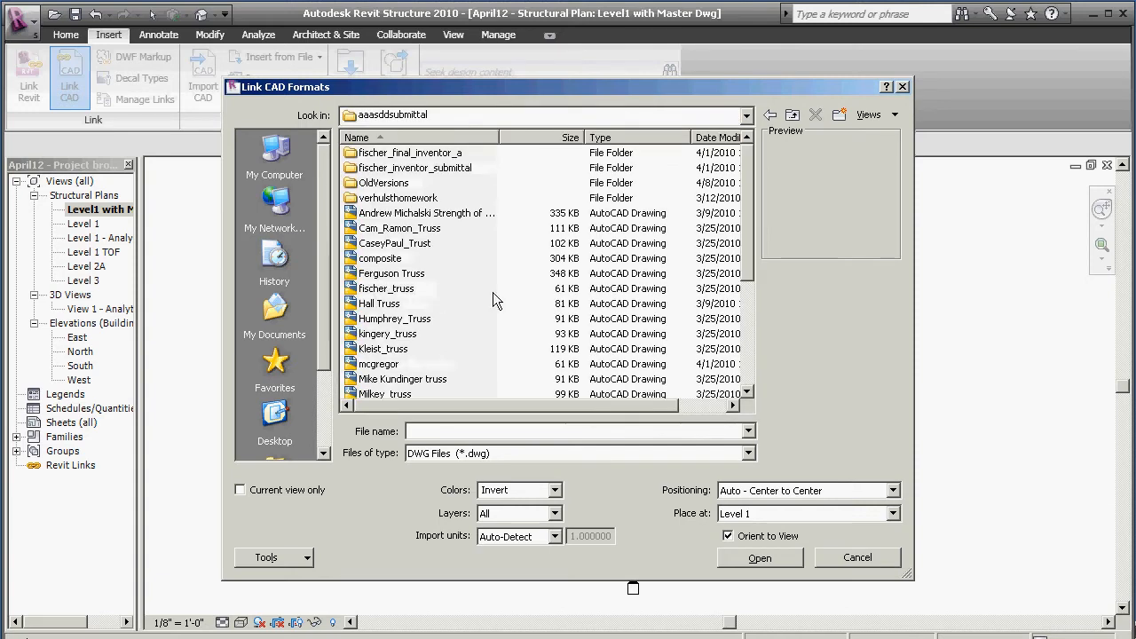
drag(745, 207, 753, 409)
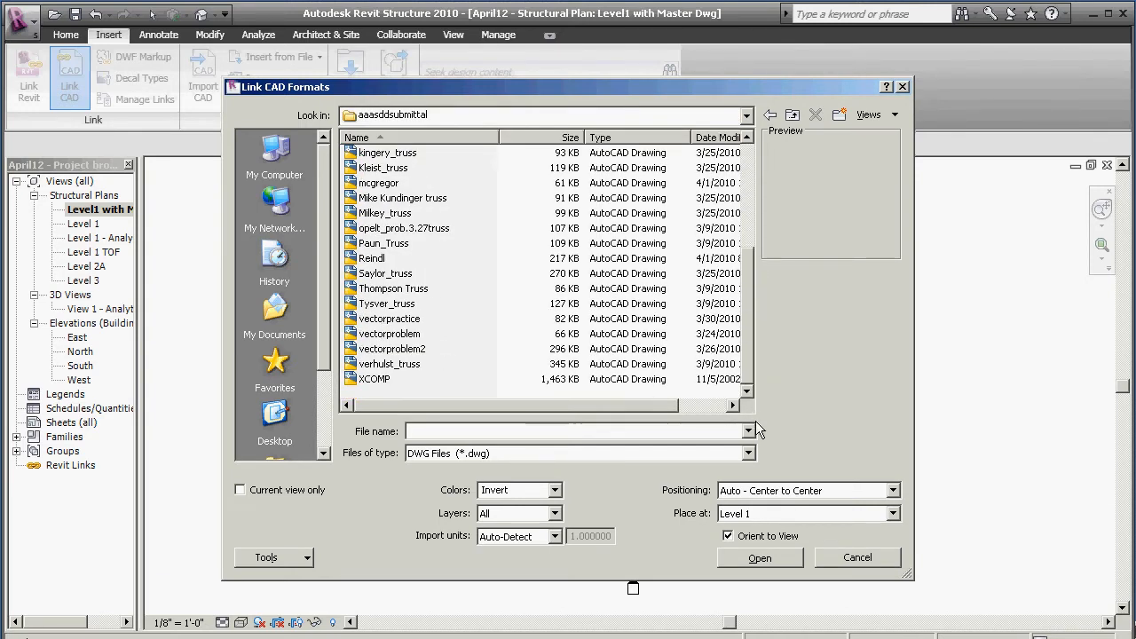
click(374, 379)
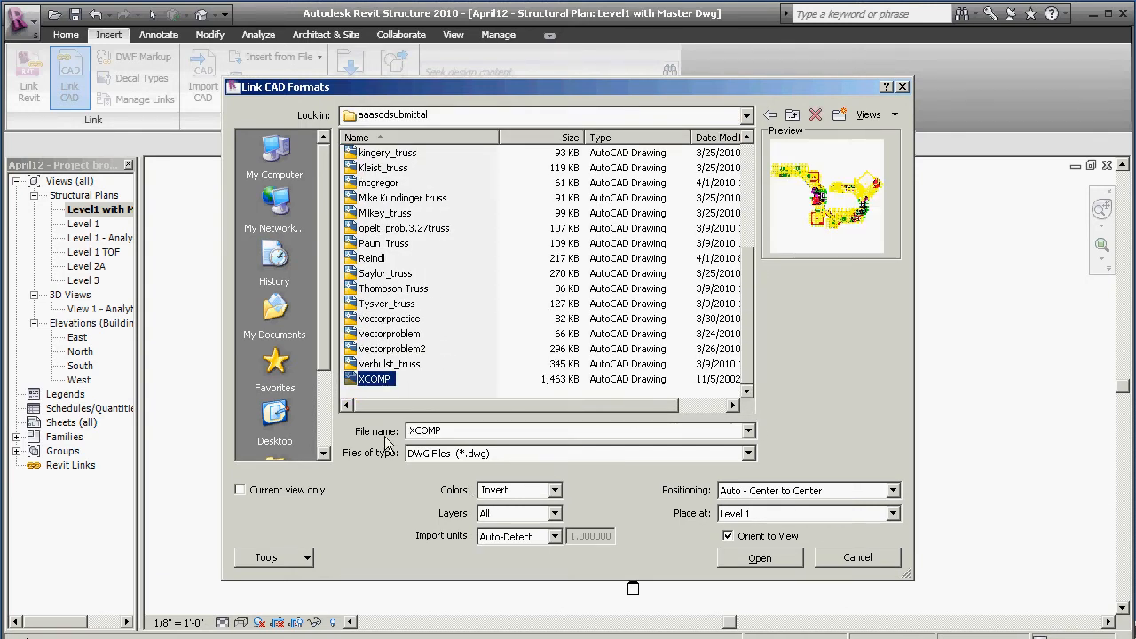
Link the XCOMP drawing into the plan with Auto - Origin to Origin positioning
click(892, 491)
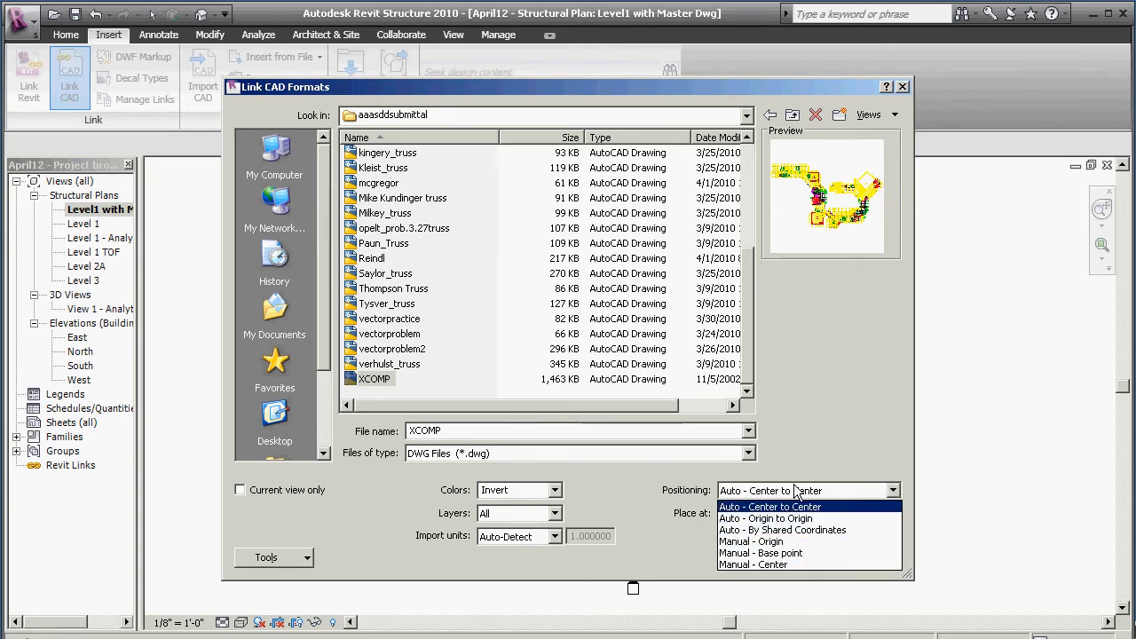
click(811, 518)
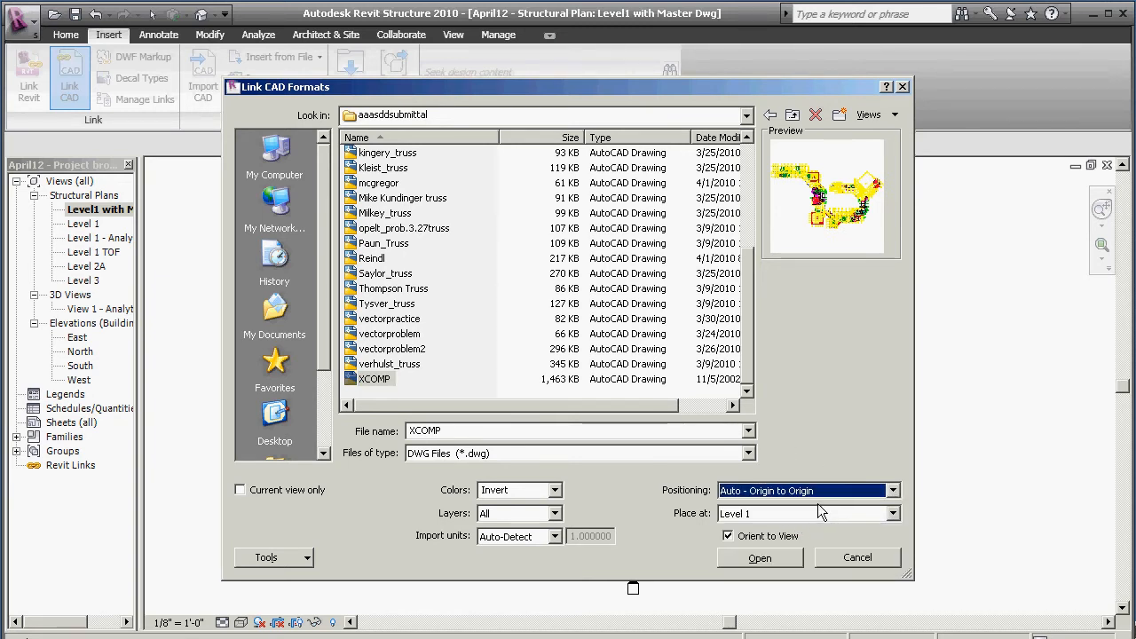
click(770, 558)
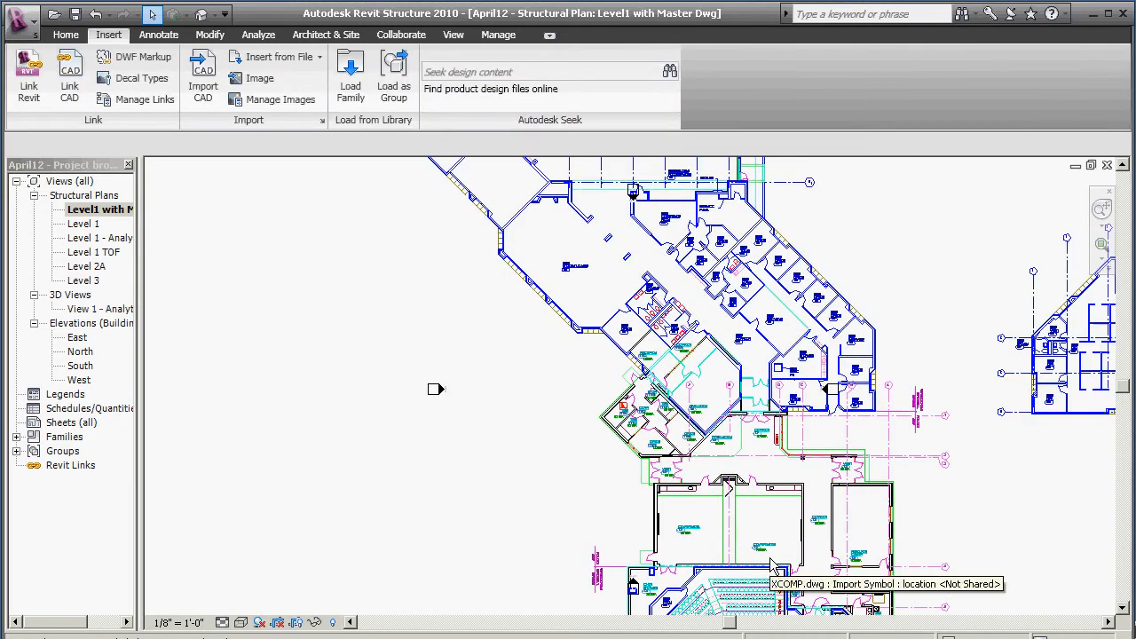
scroll(761, 421, down, 4)
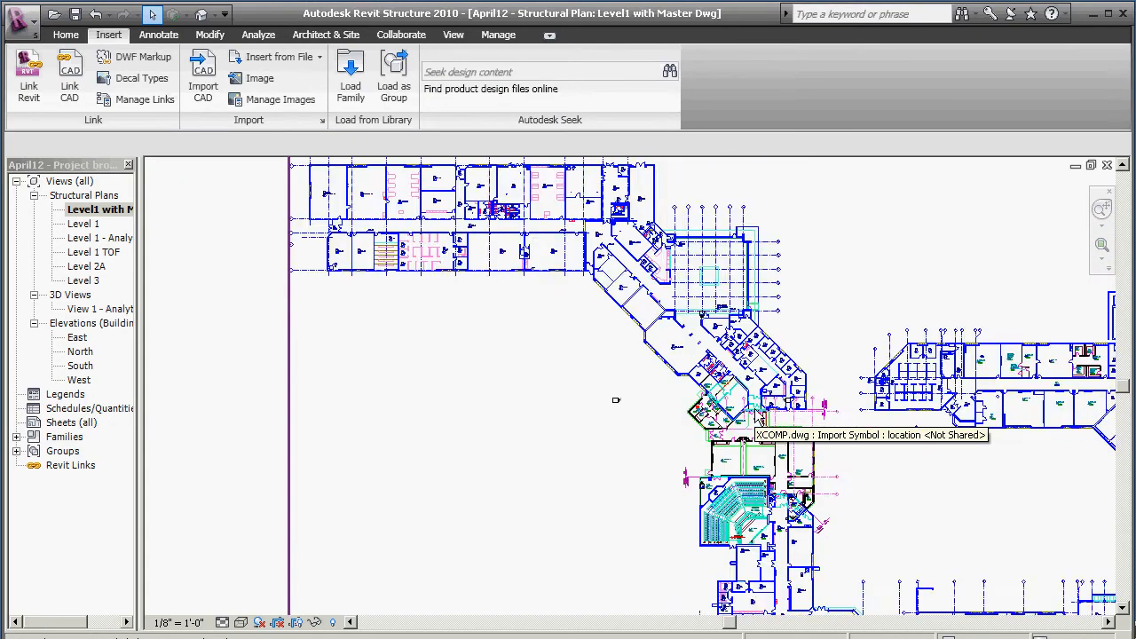
scroll(761, 417, down, 4)
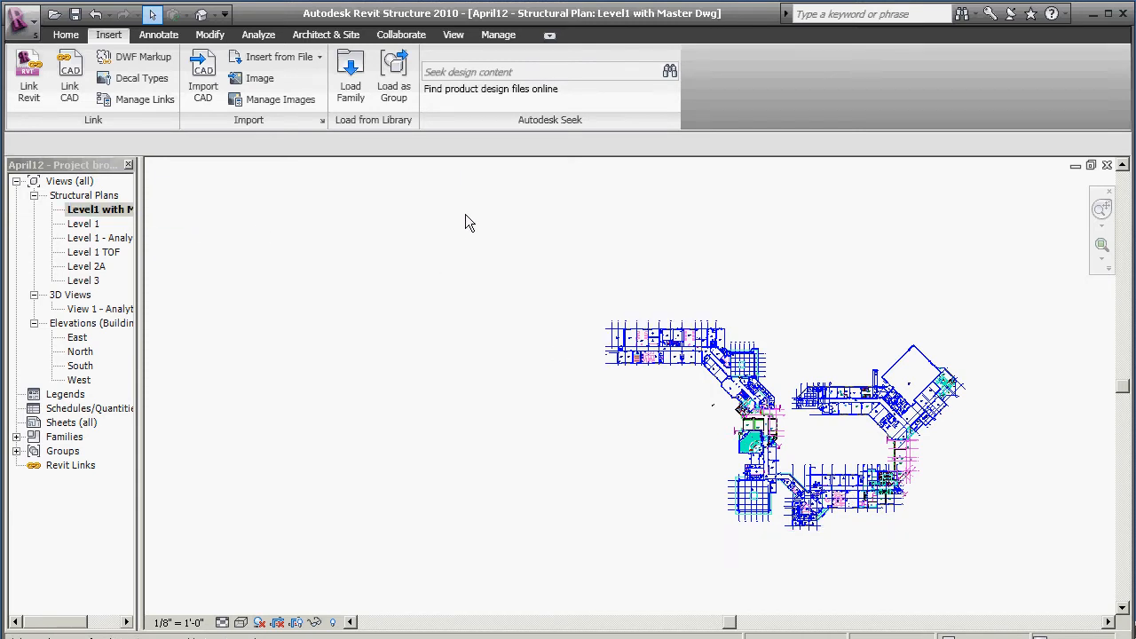
Hide the imported category XCOMP.dwg in the visibility overrides of the Level1 with Master Dwg plan
key(v)
key(g)
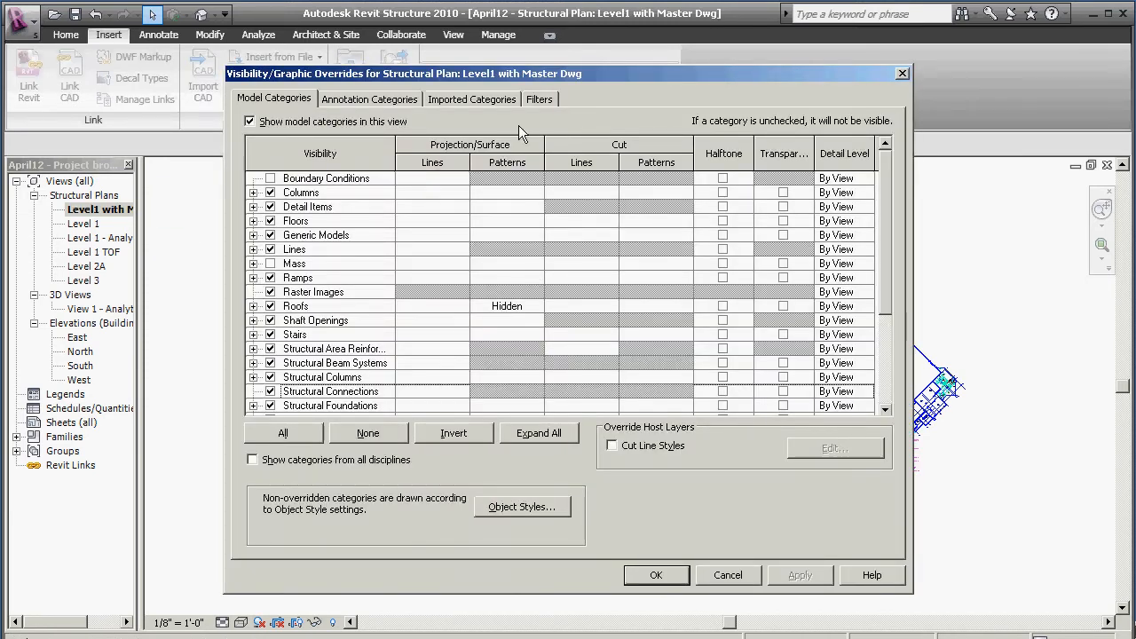
click(462, 102)
click(269, 192)
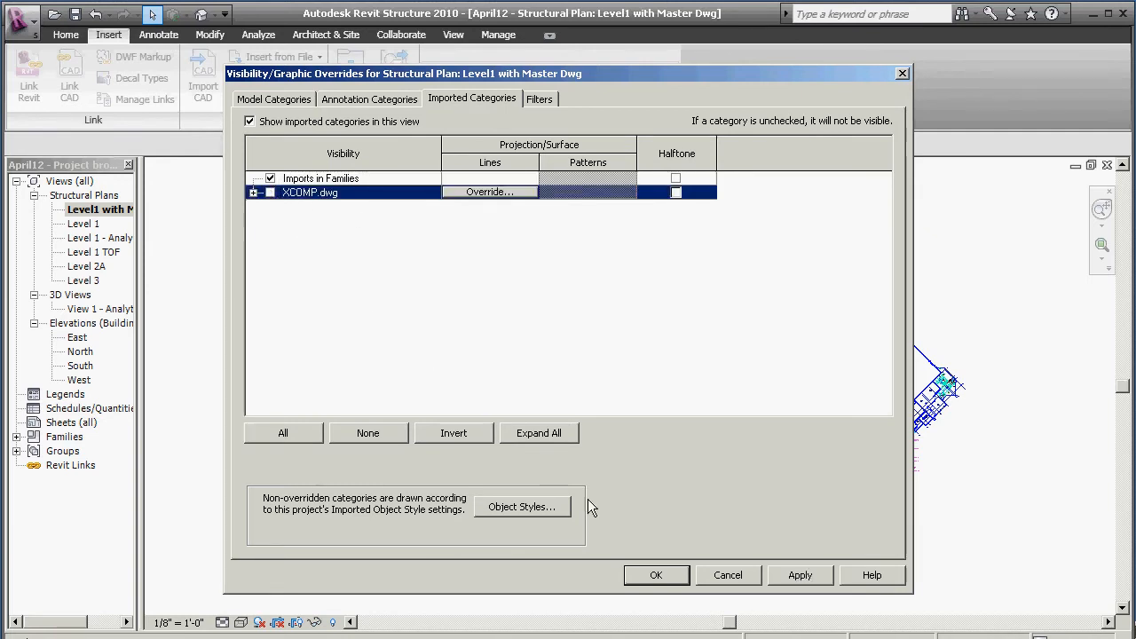
click(815, 575)
click(678, 575)
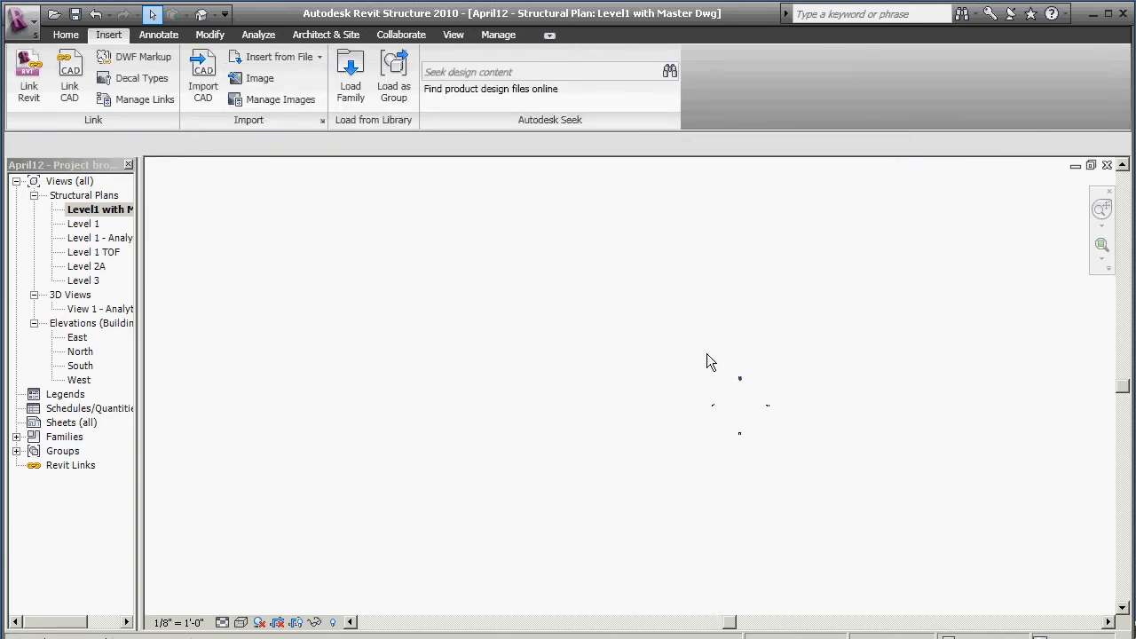
Try to move one of the building elevation markers away from the group, and undo that move
drag(707, 354, 611, 254)
scroll(723, 383, up, 3)
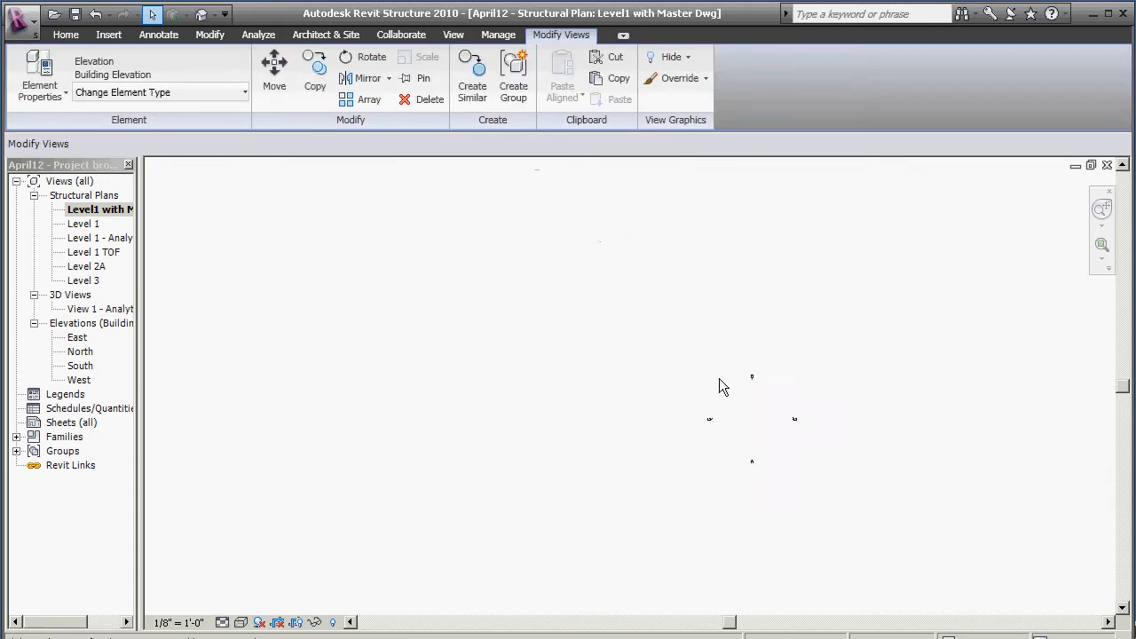
scroll(731, 376, down, 2)
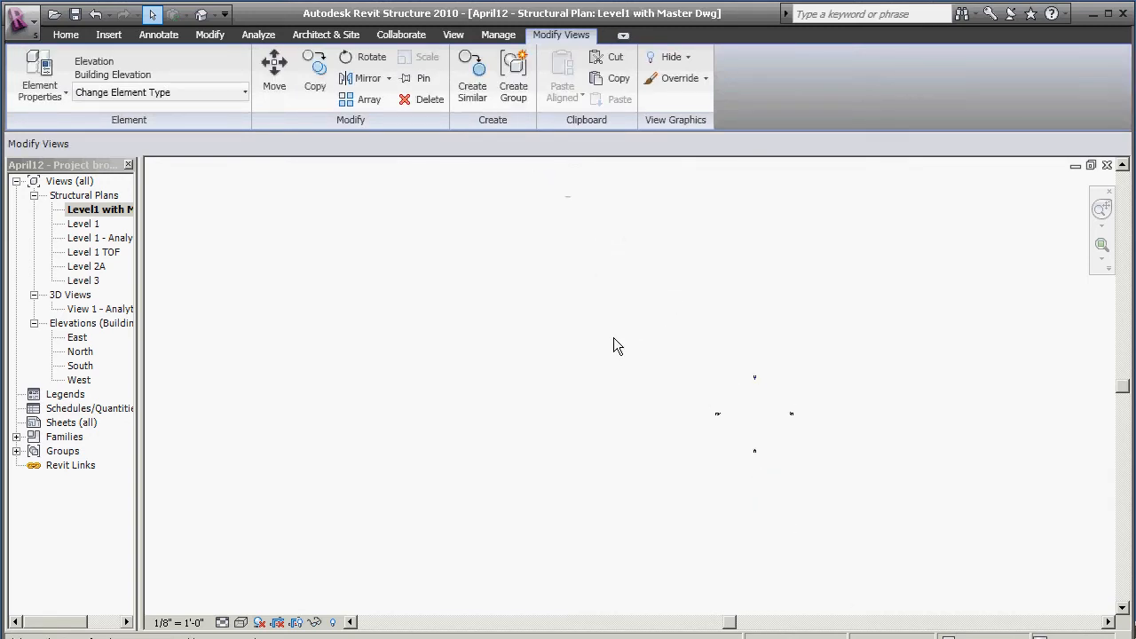
click(105, 35)
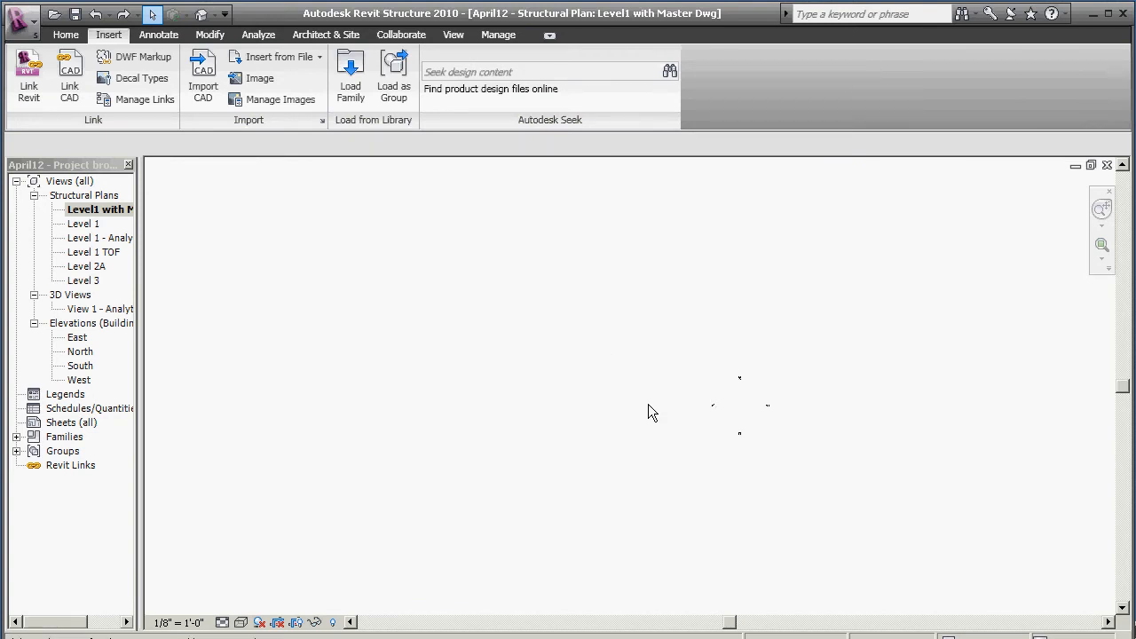
Spread the west, north, south and east elevation markers outward, selecting each complete marker before moving it
scroll(733, 411, up, 6)
drag(569, 365, 675, 445)
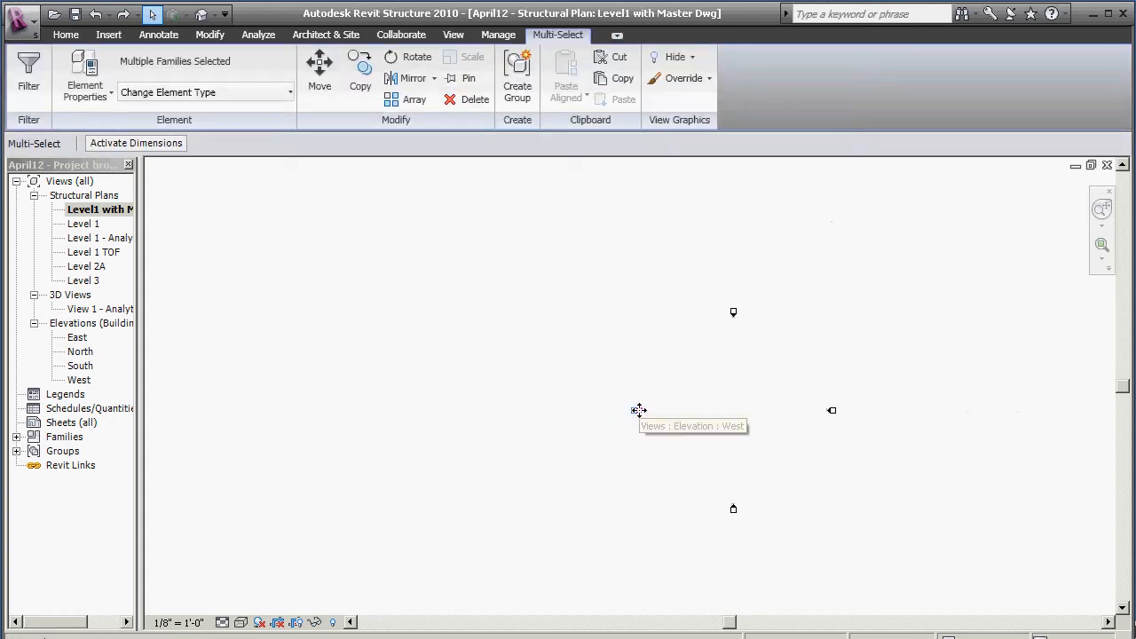
scroll(639, 410, down, 5)
mouse_move(636, 411)
mouse_down()
mouse_move(347, 370)
mouse_move(229, 329)
mouse_up()
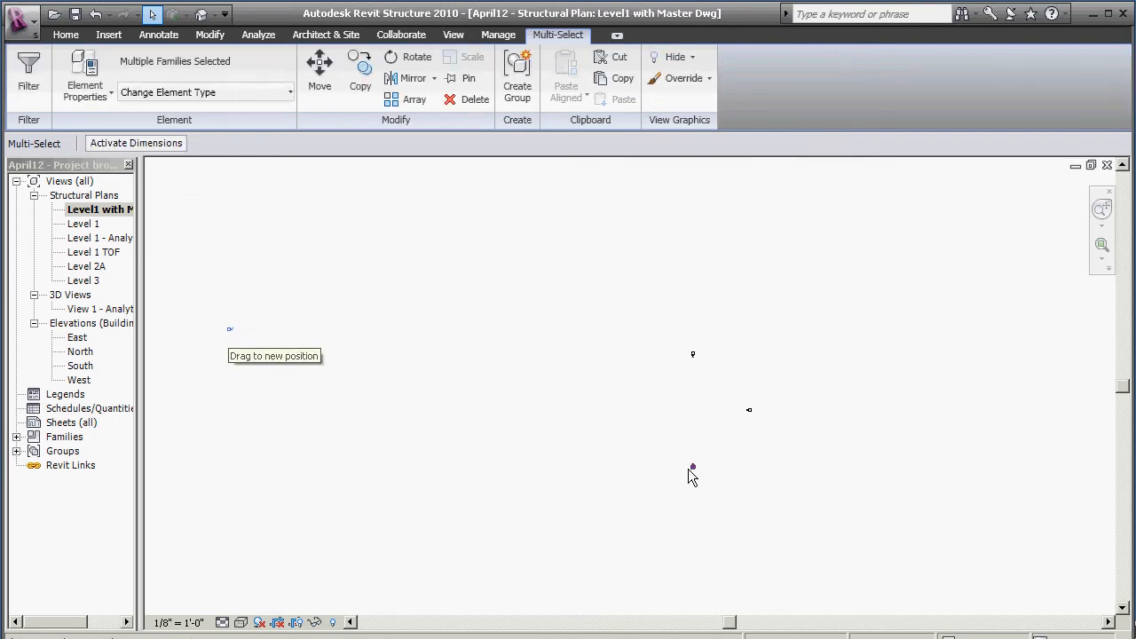
click(693, 355)
drag(660, 324, 487, 196)
mouse_move(670, 442)
mouse_down()
mouse_move(720, 497)
mouse_move(591, 477)
mouse_move(394, 485)
mouse_move(416, 508)
mouse_up()
click(749, 411)
drag(721, 380, 811, 324)
Make the imported category XCOMP.dwg visible again in the plan's visibility overrides
key(v)
key(g)
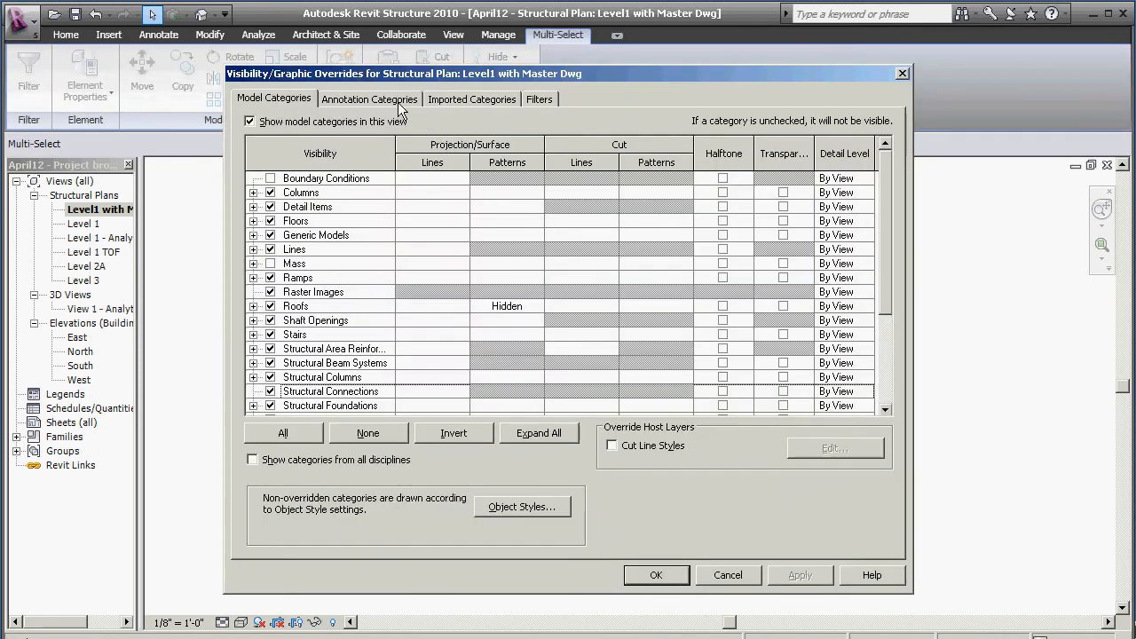
click(461, 100)
click(271, 193)
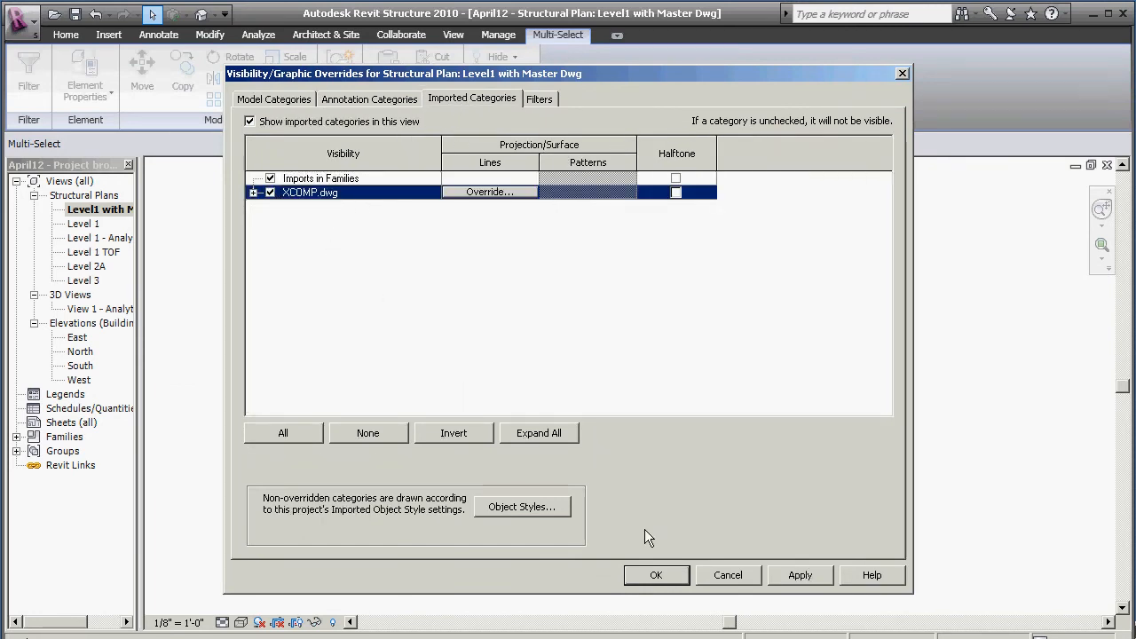
click(662, 574)
Reposition the east, south, north and west elevation markers so that they surround the whole linked drawing, and clear the selection
scroll(606, 414, down, 2)
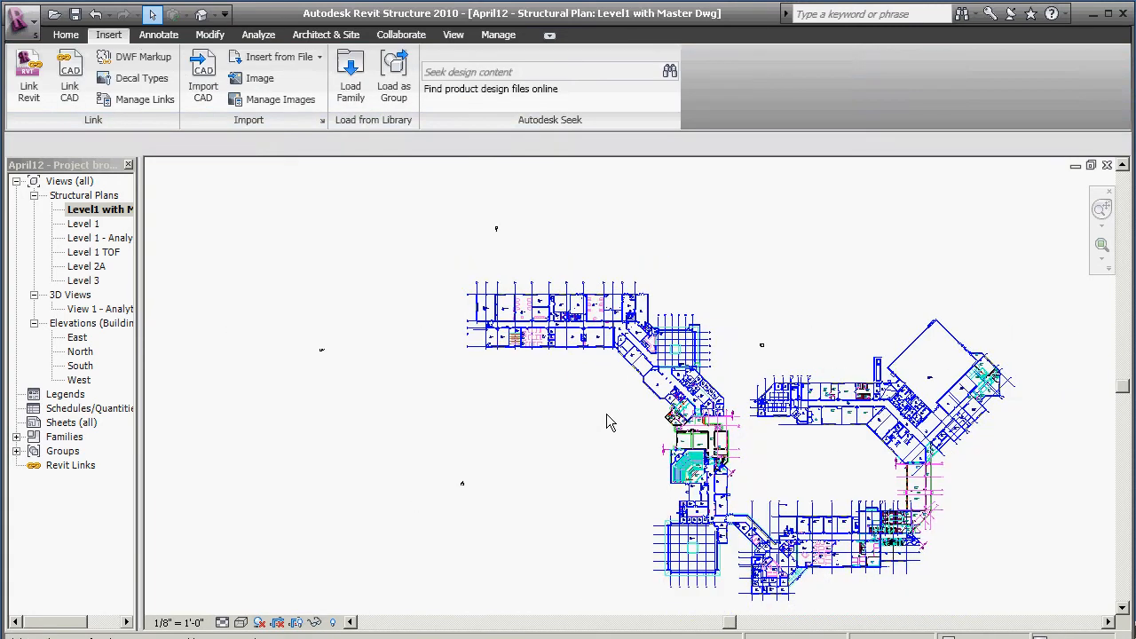
scroll(606, 414, down, 1)
mouse_move(710, 335)
mouse_down()
mouse_move(734, 379)
mouse_move(960, 462)
mouse_move(952, 466)
mouse_up()
drag(484, 451, 517, 495)
drag(659, 563, 707, 587)
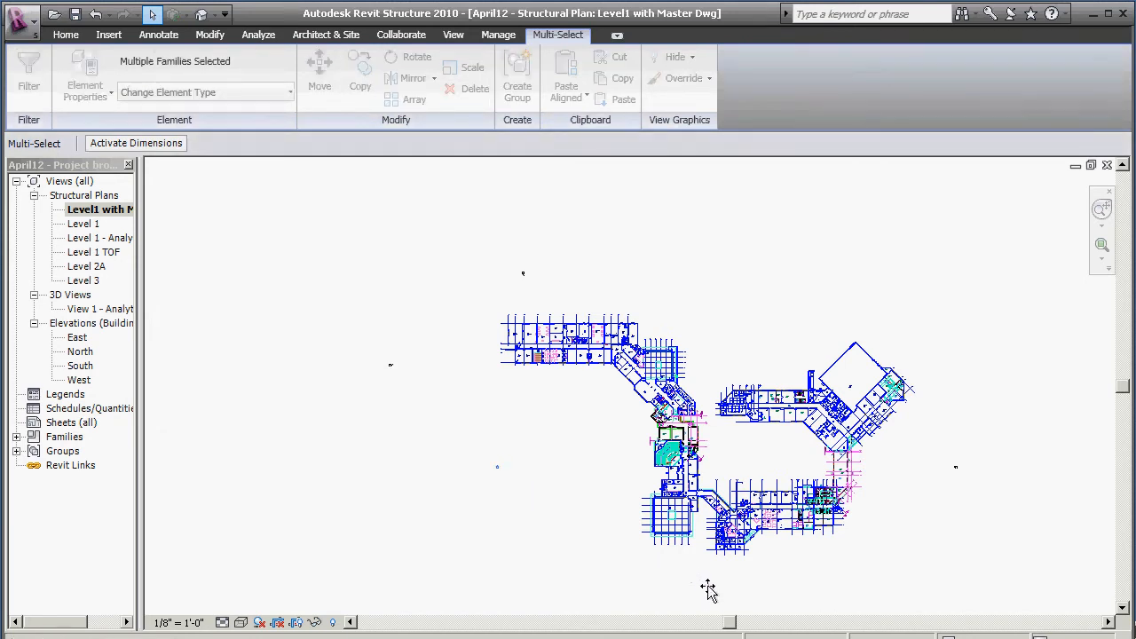
mouse_move(507, 253)
mouse_down()
mouse_move(549, 284)
mouse_move(721, 274)
mouse_up()
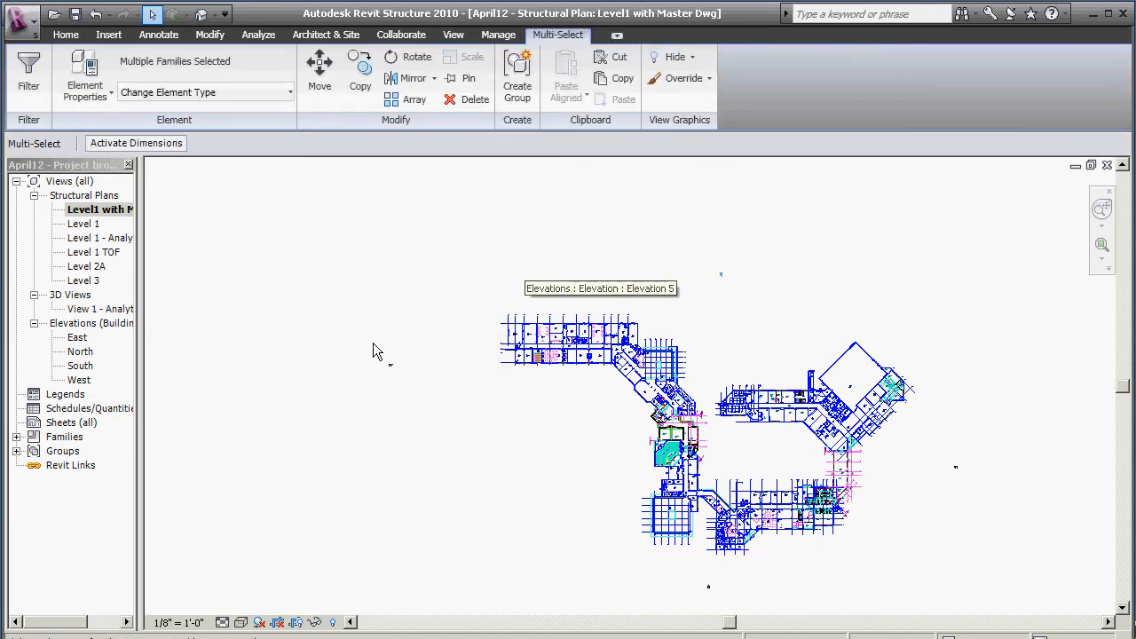
mouse_move(370, 331)
mouse_down()
mouse_move(414, 398)
mouse_move(458, 421)
mouse_up()
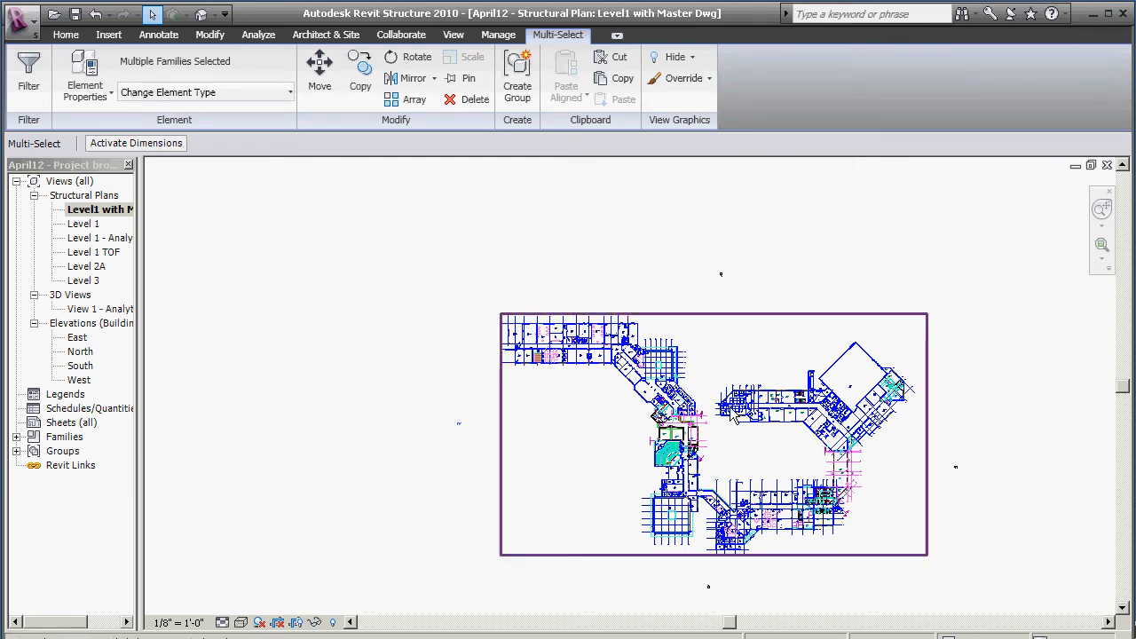
click(476, 237)
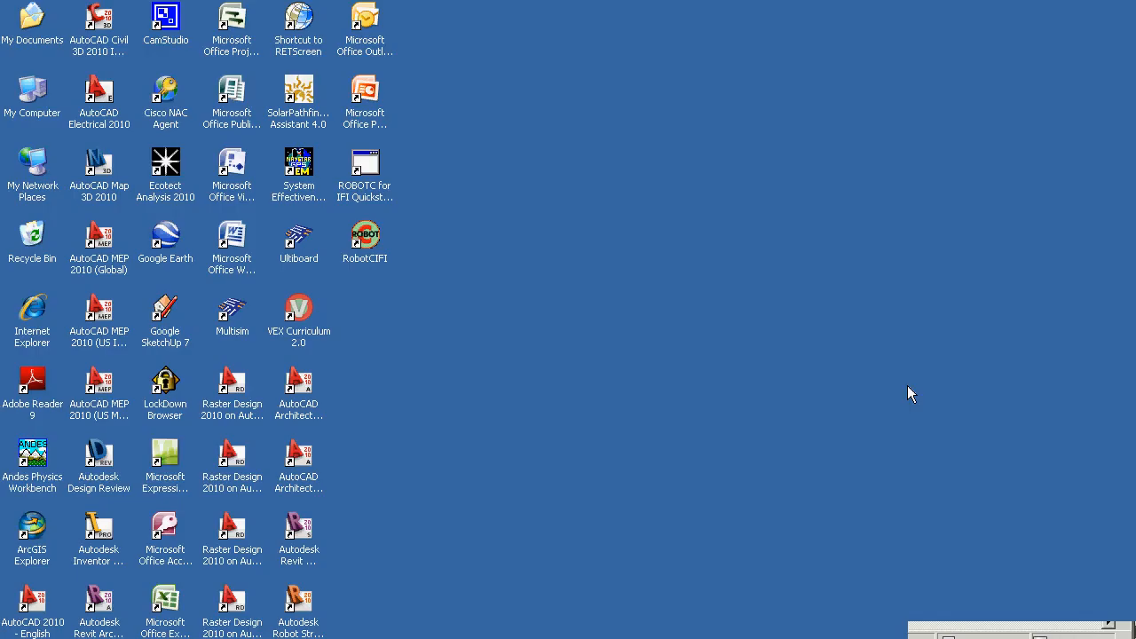
click(1093, 14)
drag(998, 631, 965, 627)
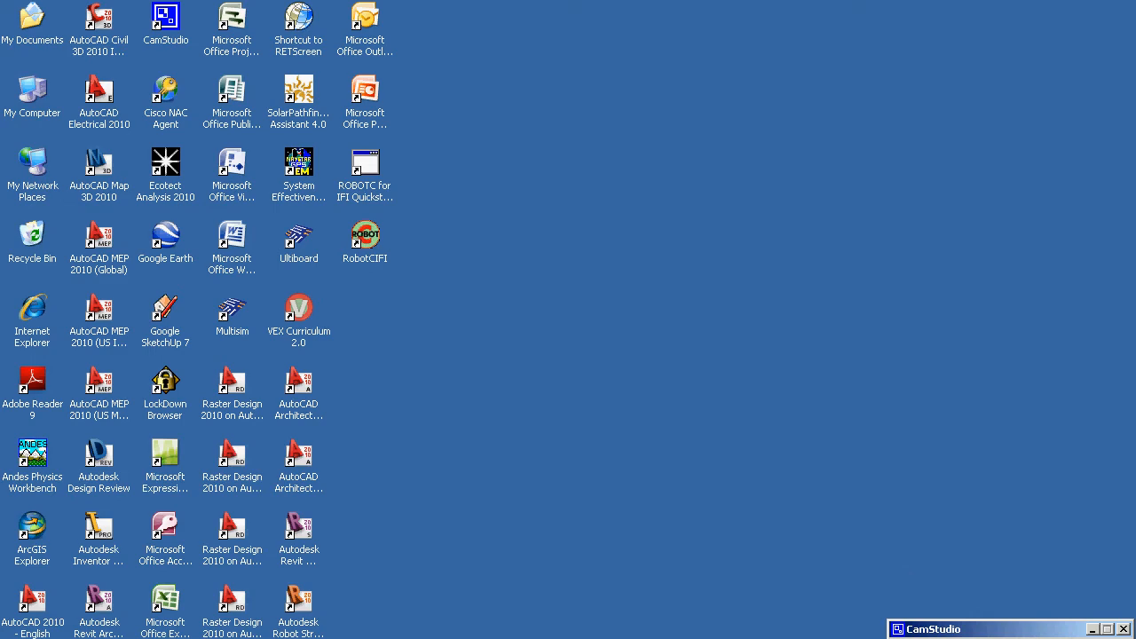
click(394, 638)
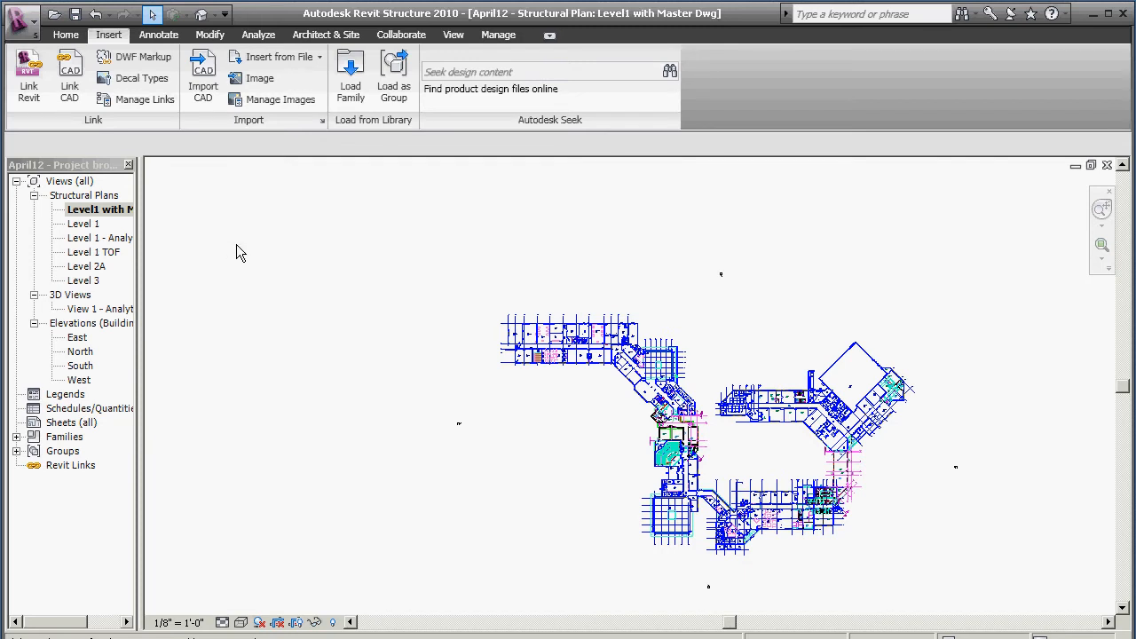
Turn off visibility for all imported categories in the plan, including every layer of XCOMP.dwg
key(v)
key(g)
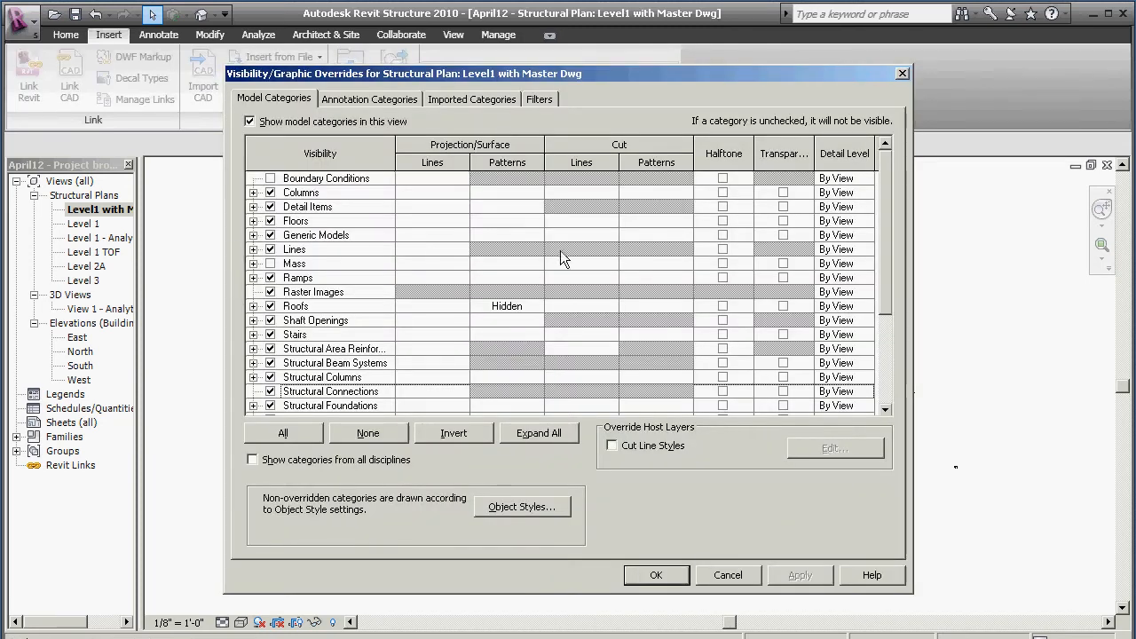
click(498, 103)
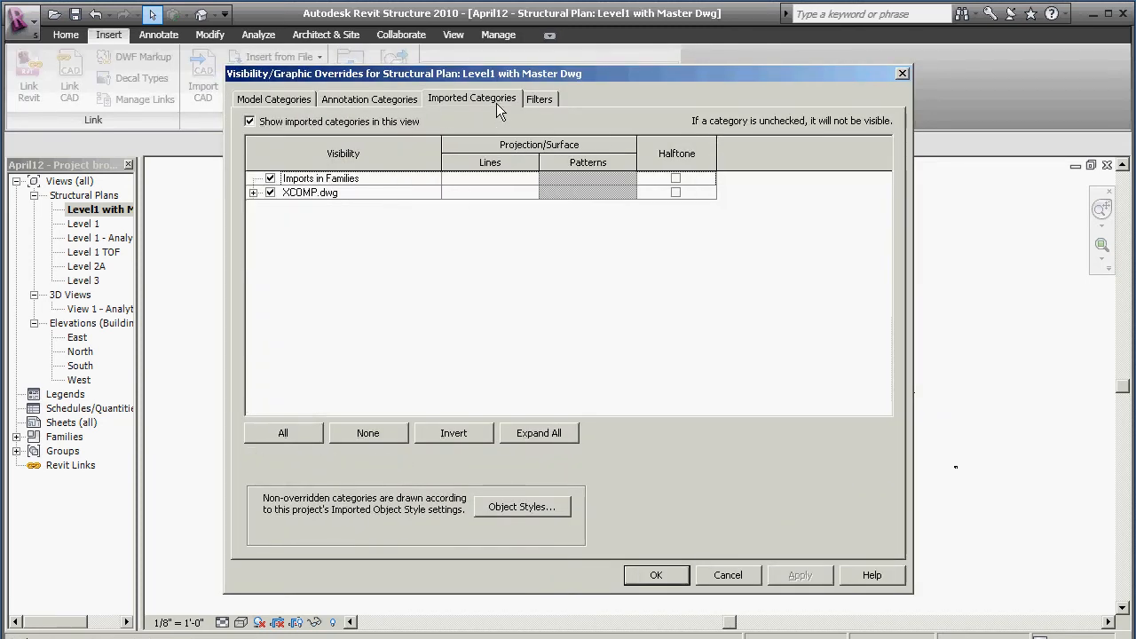
click(253, 193)
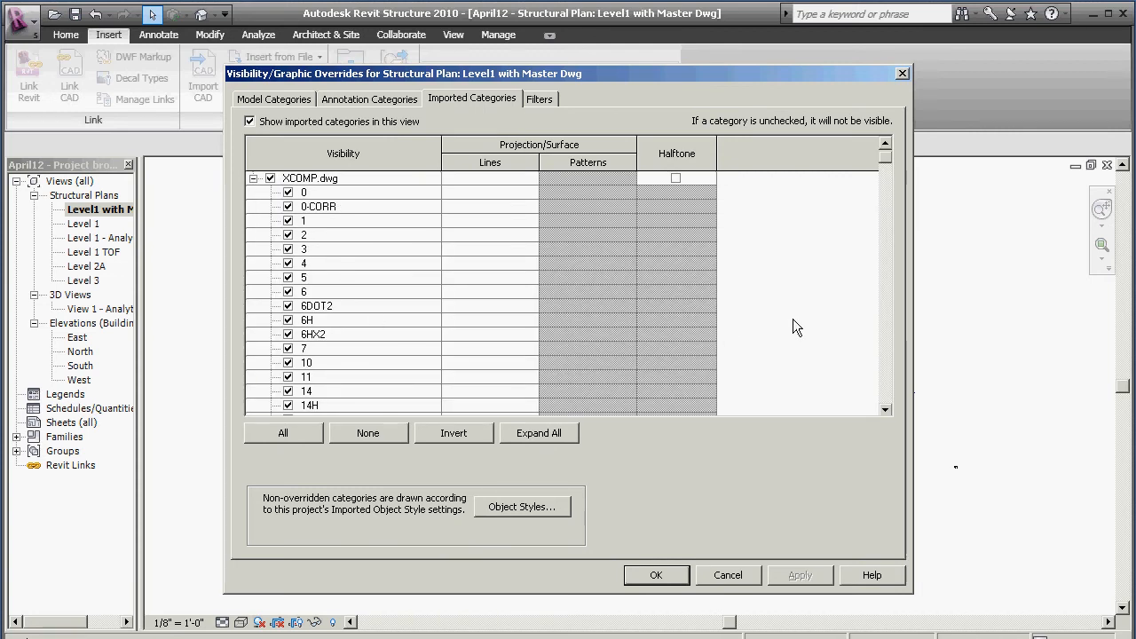
drag(886, 156, 884, 380)
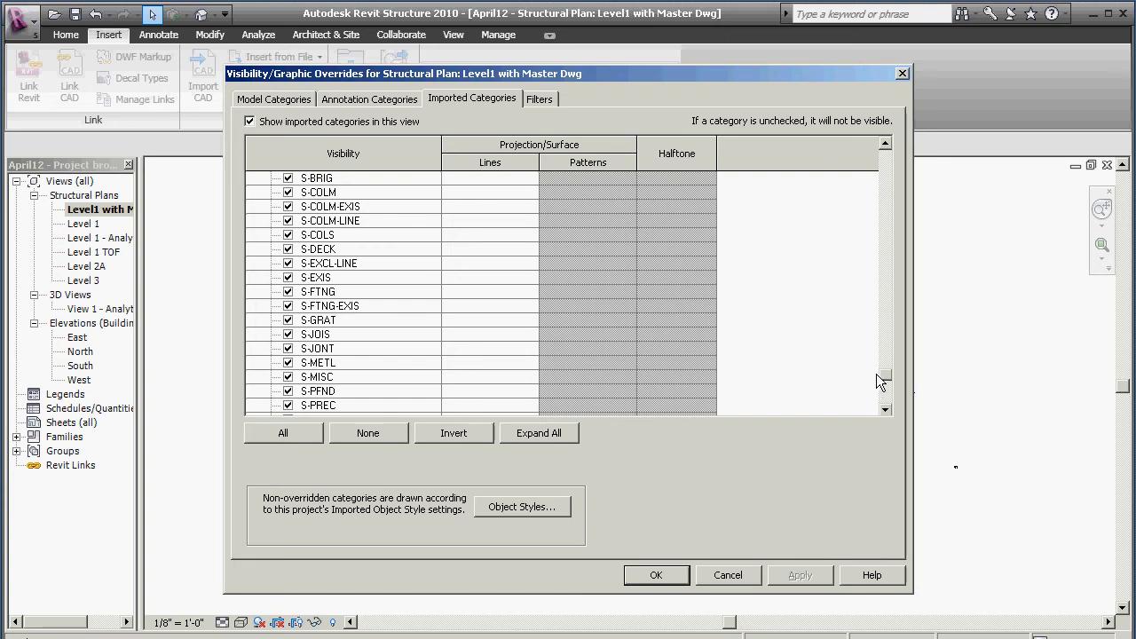
click(451, 432)
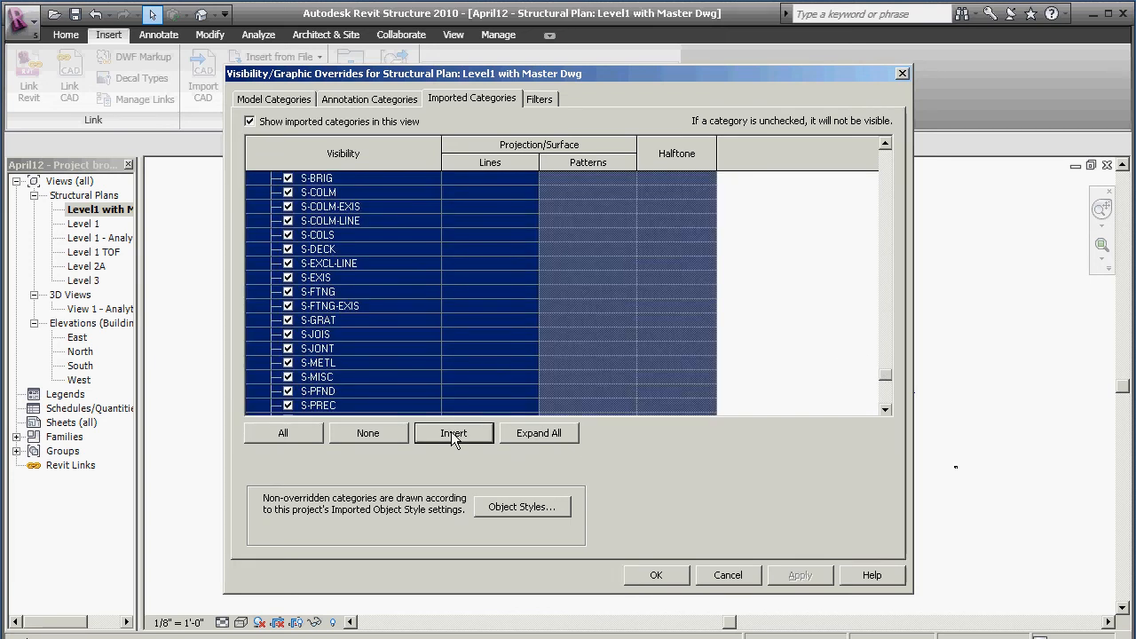
click(379, 435)
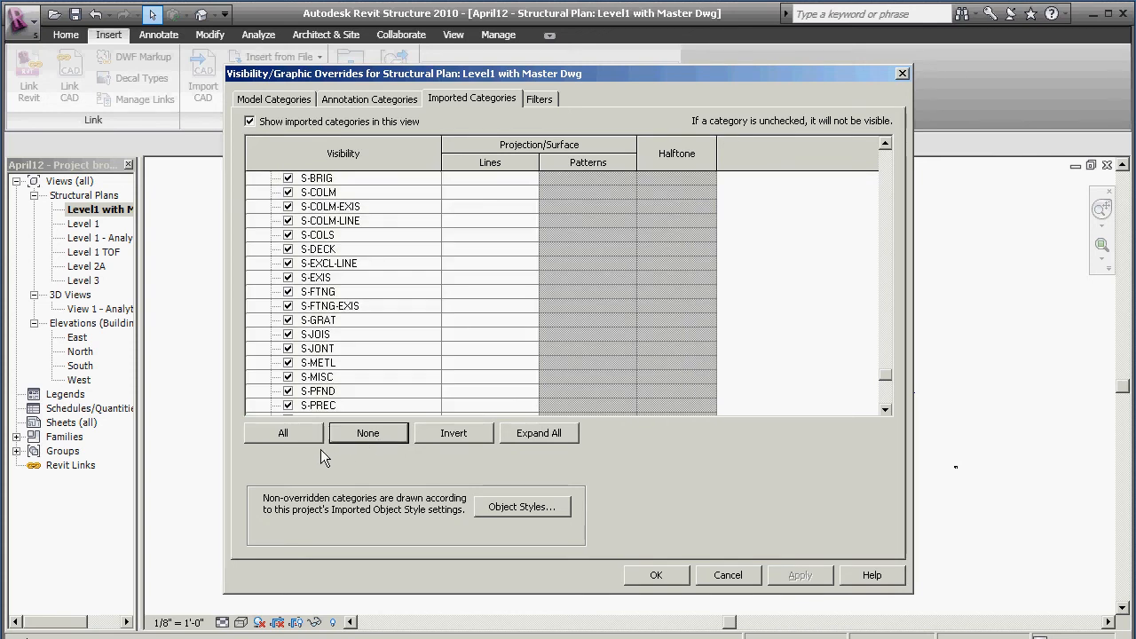
click(310, 435)
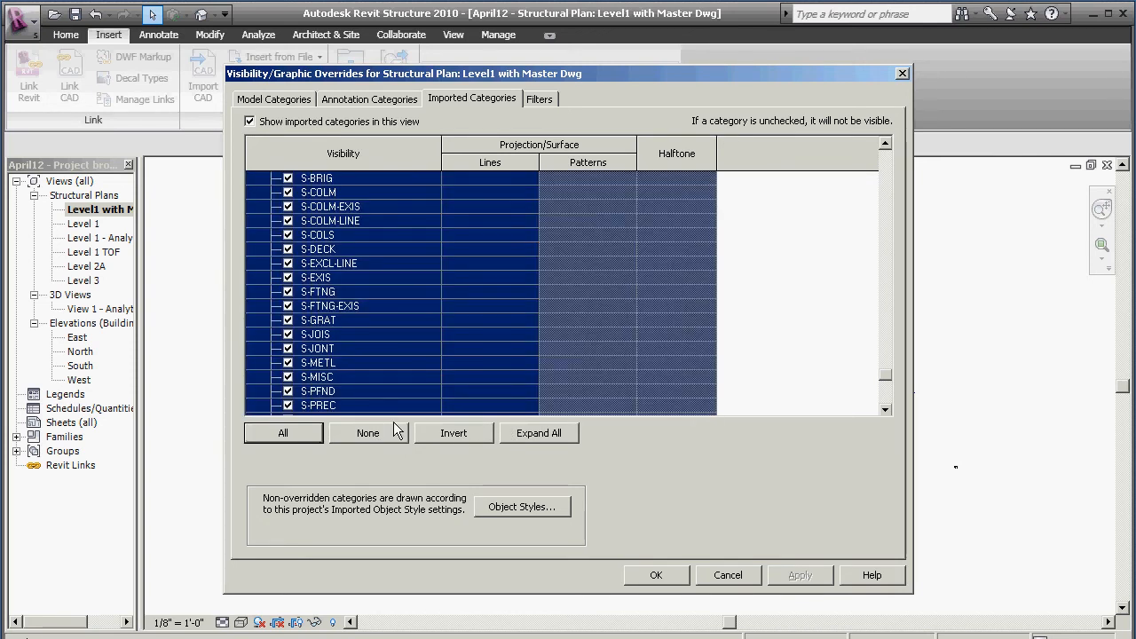
click(288, 361)
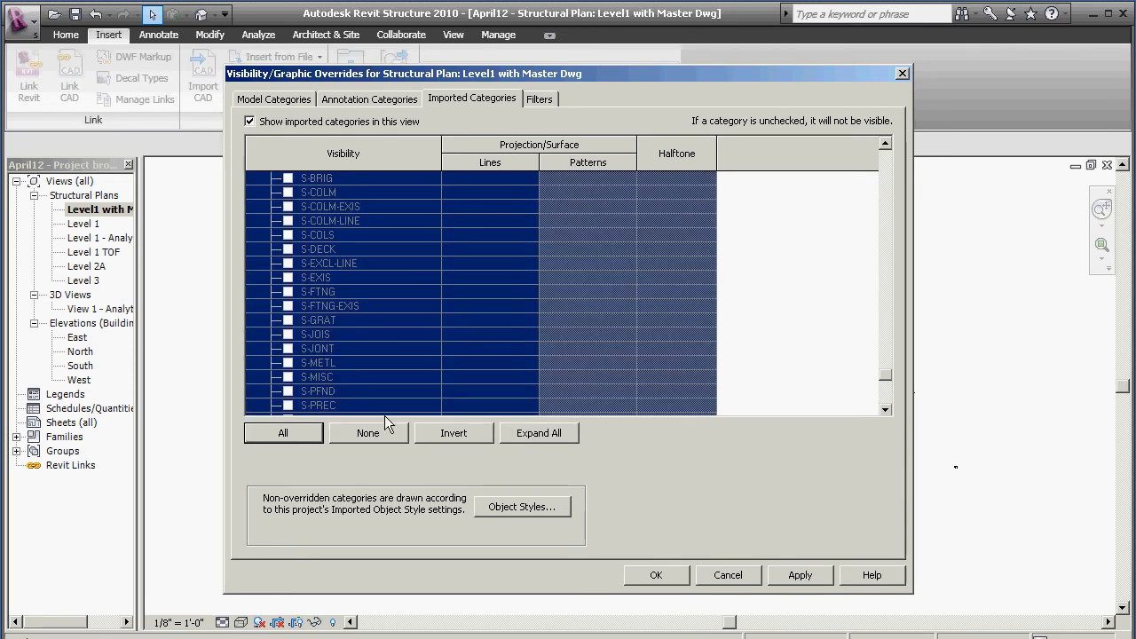
Check the visibility boxes through the XCOMP.dwg layer list and apply the overrides to the plan
click(468, 433)
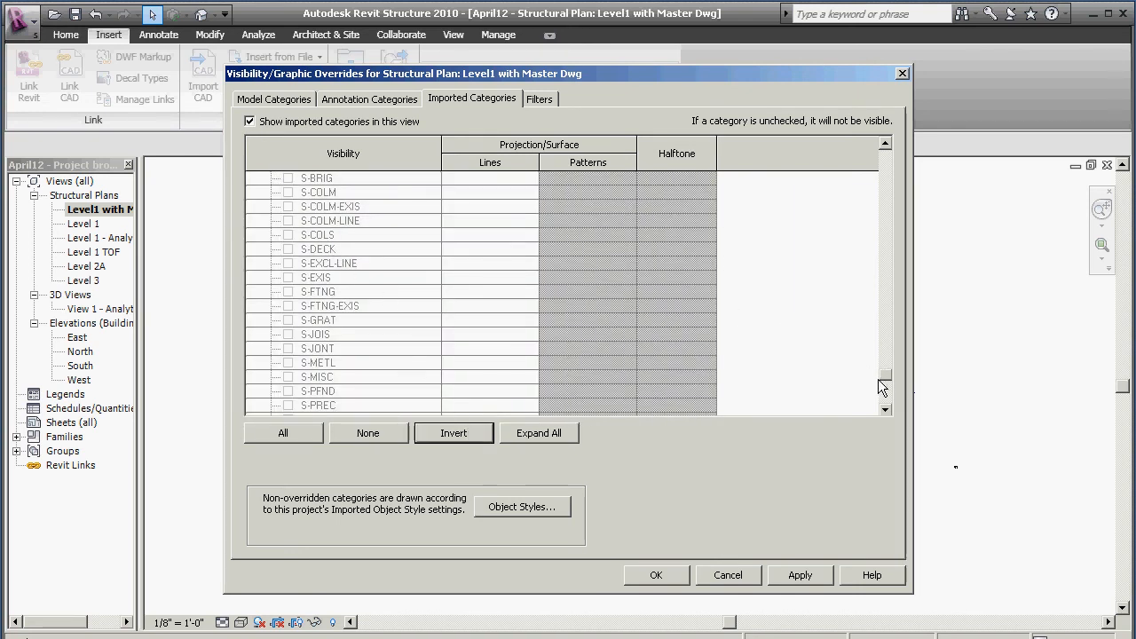
drag(884, 375, 469, 237)
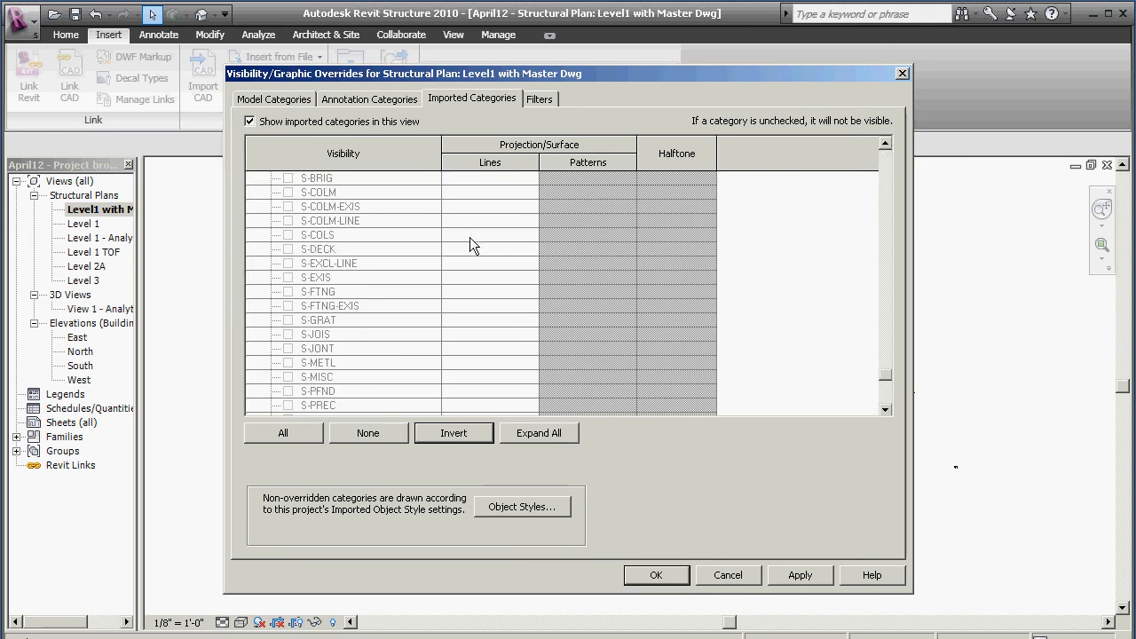
click(306, 221)
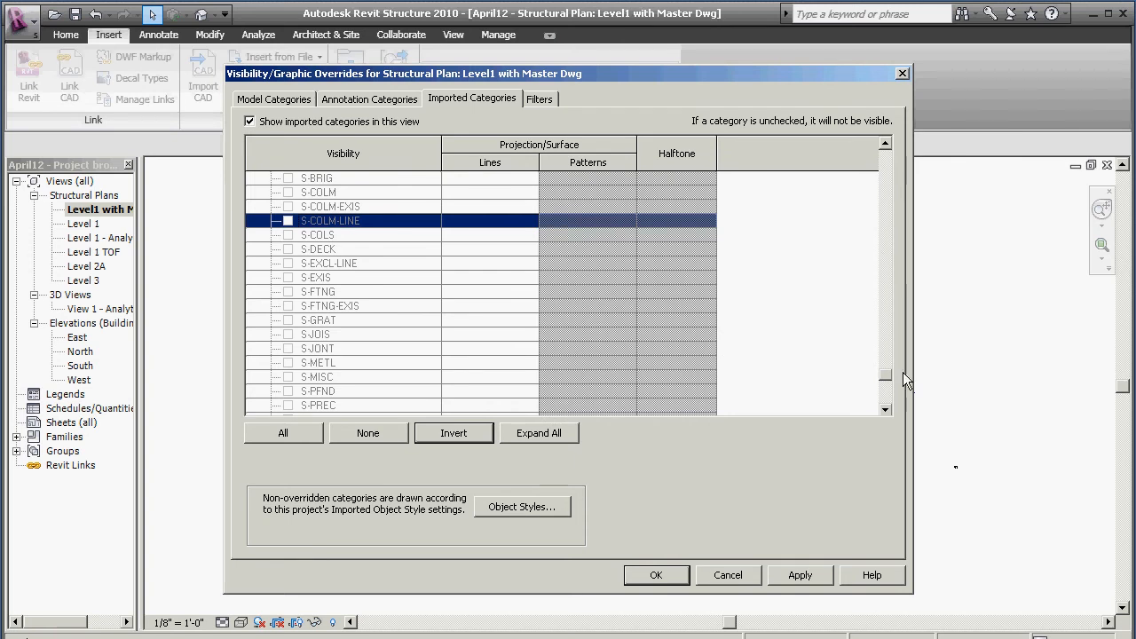
drag(884, 375, 885, 404)
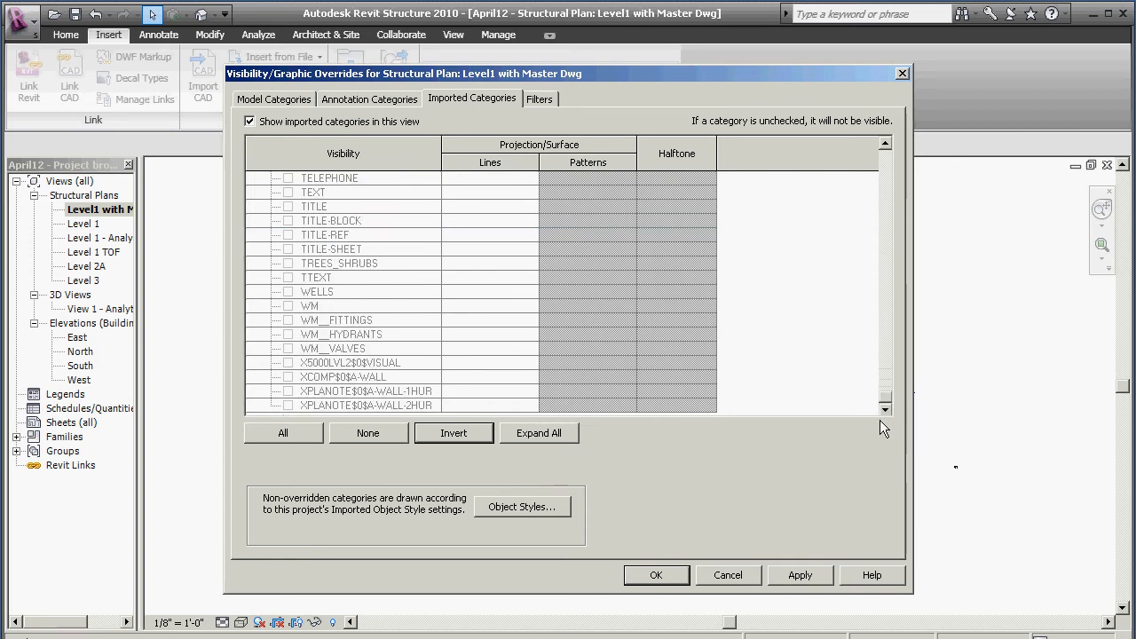
click(284, 335)
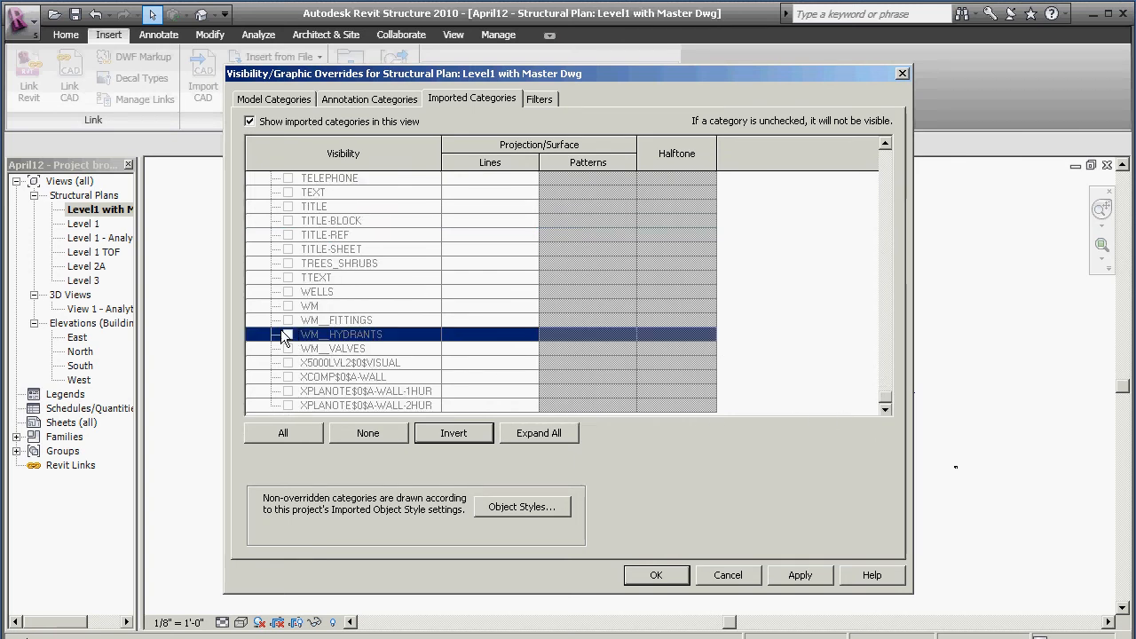
click(306, 431)
click(468, 435)
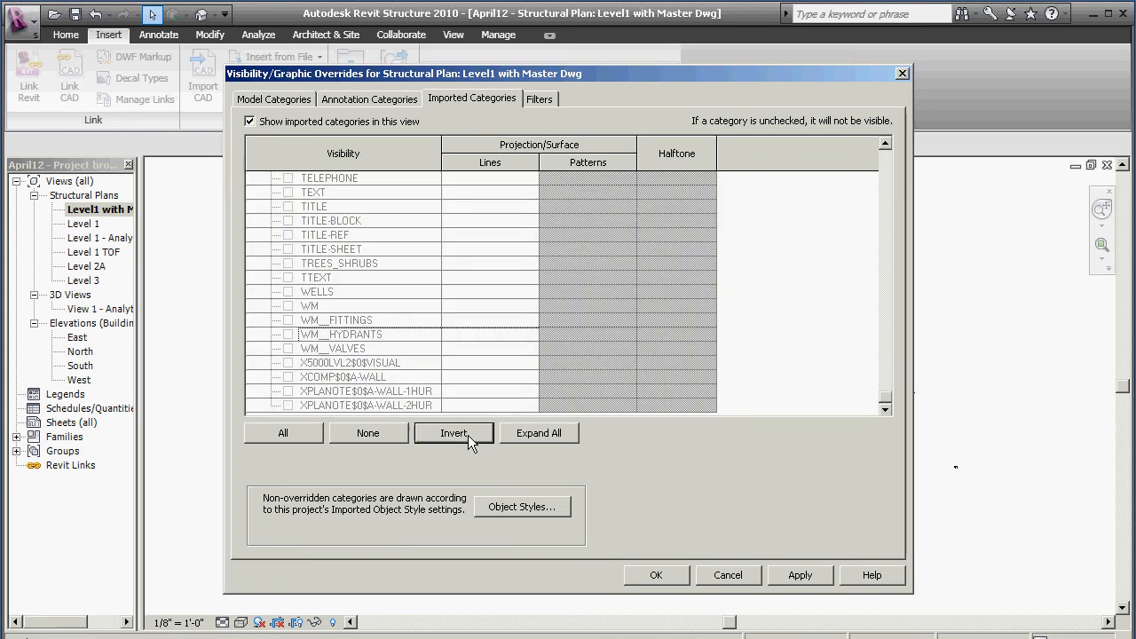
click(374, 435)
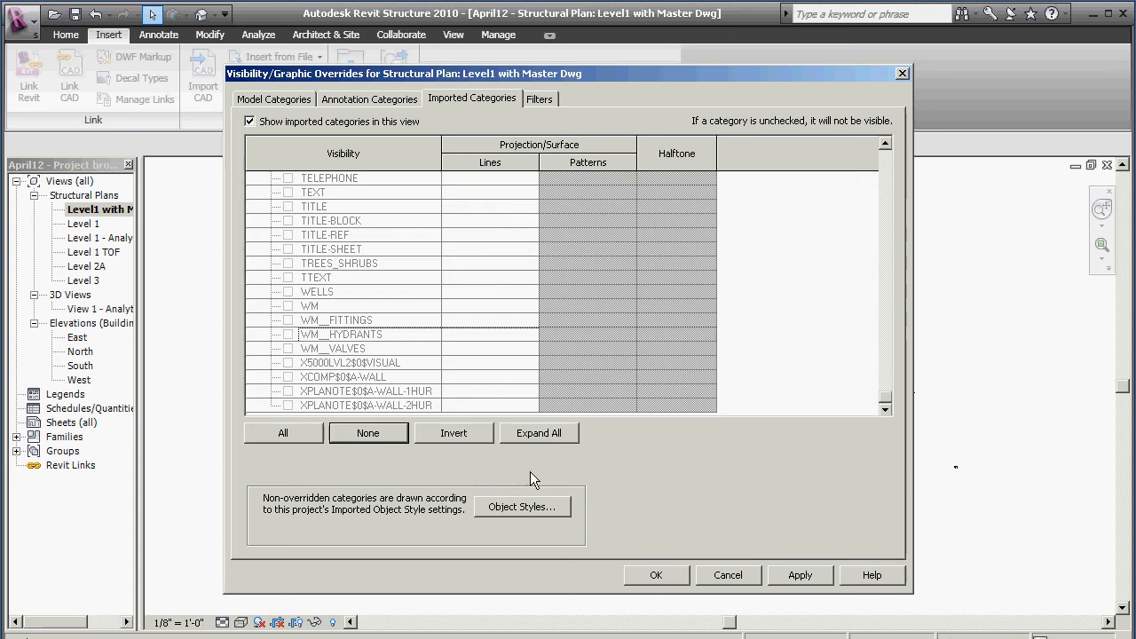
drag(885, 399, 861, 133)
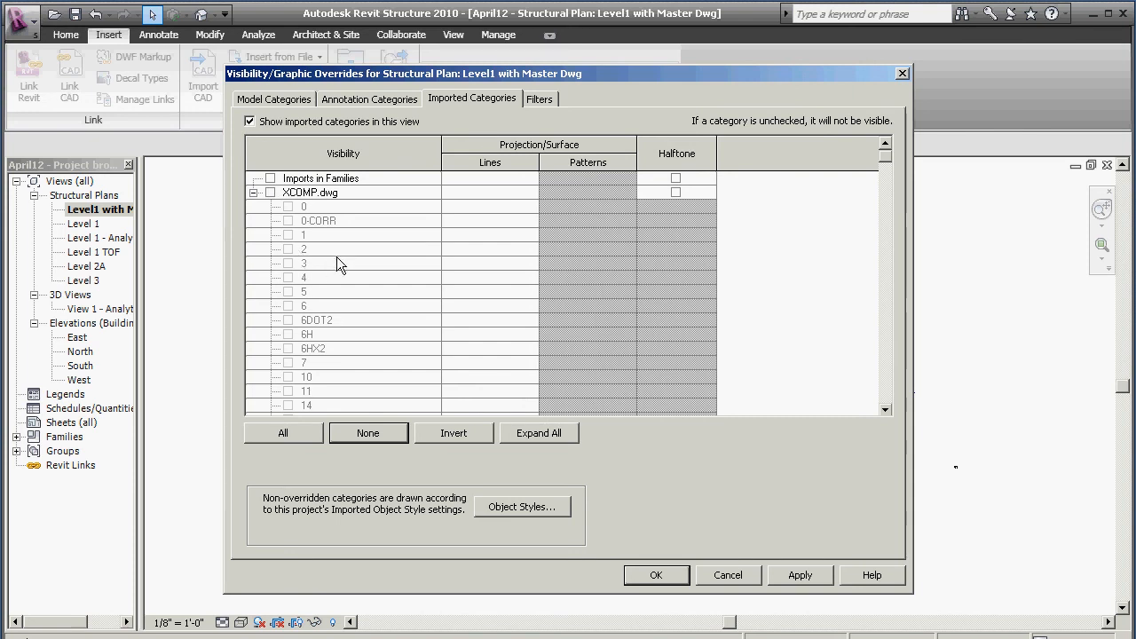
click(282, 433)
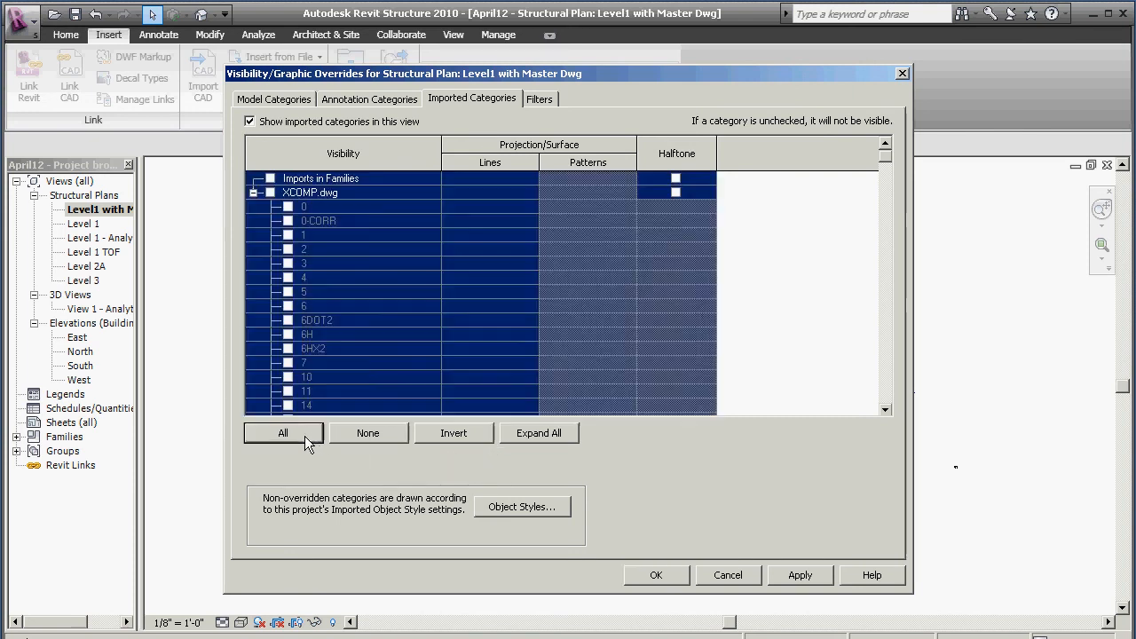
click(798, 576)
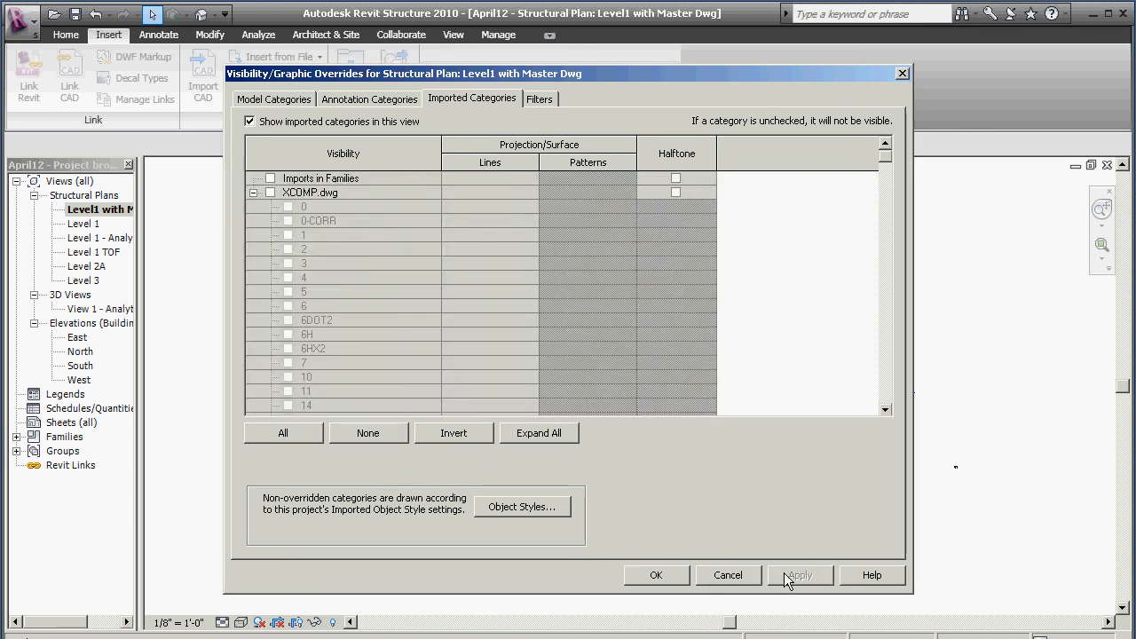
click(657, 575)
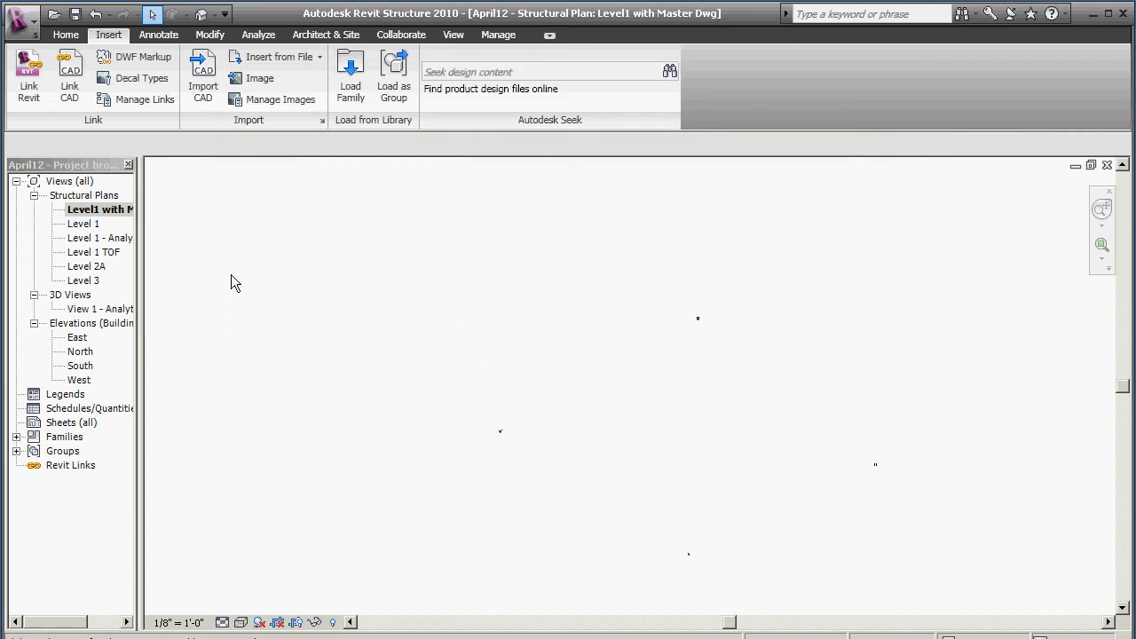
Open the structural plan Level1 with Master Dwg from the project's view list
click(118, 211)
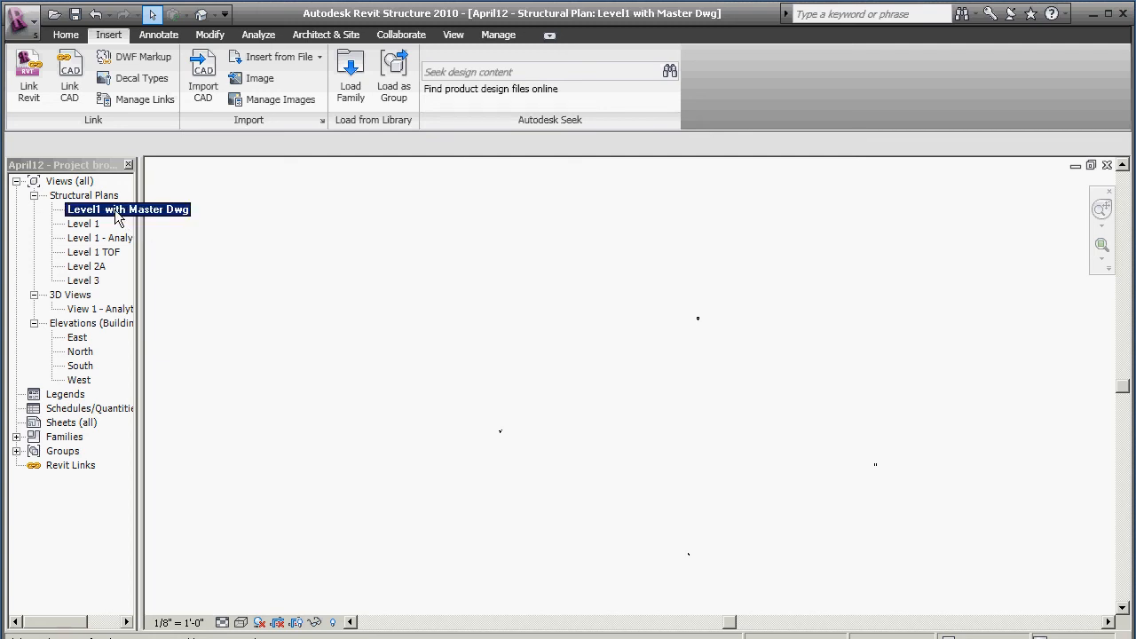
right_click(118, 219)
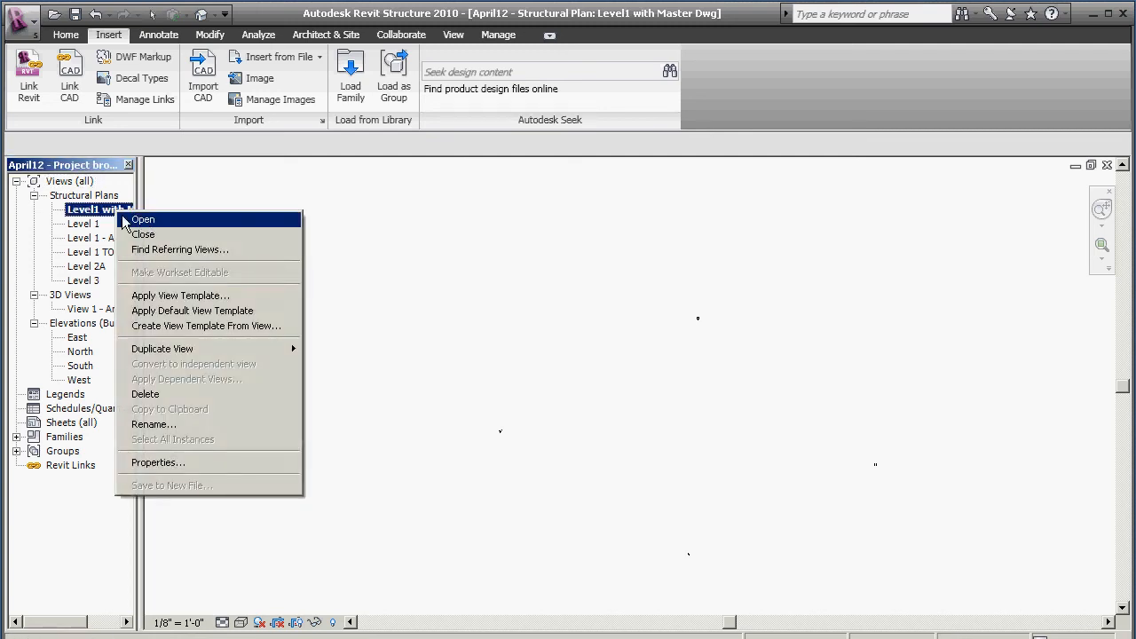
click(142, 219)
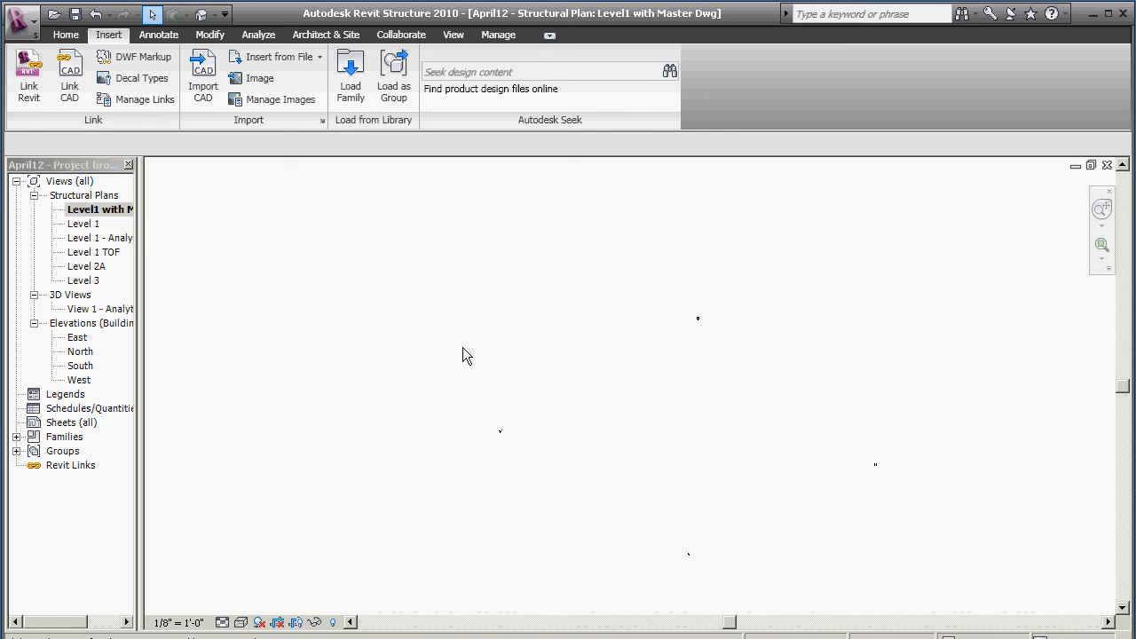
Make the imported category XCOMP.dwg visible in the plan's overrides and expand its layer list
key(v)
key(g)
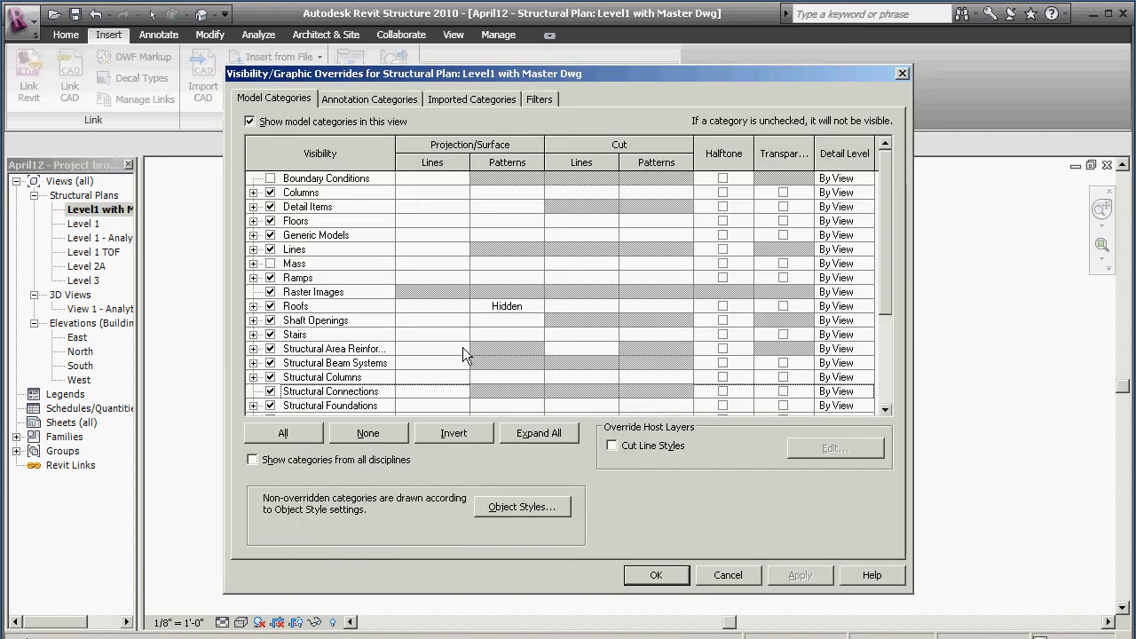
click(461, 103)
click(267, 191)
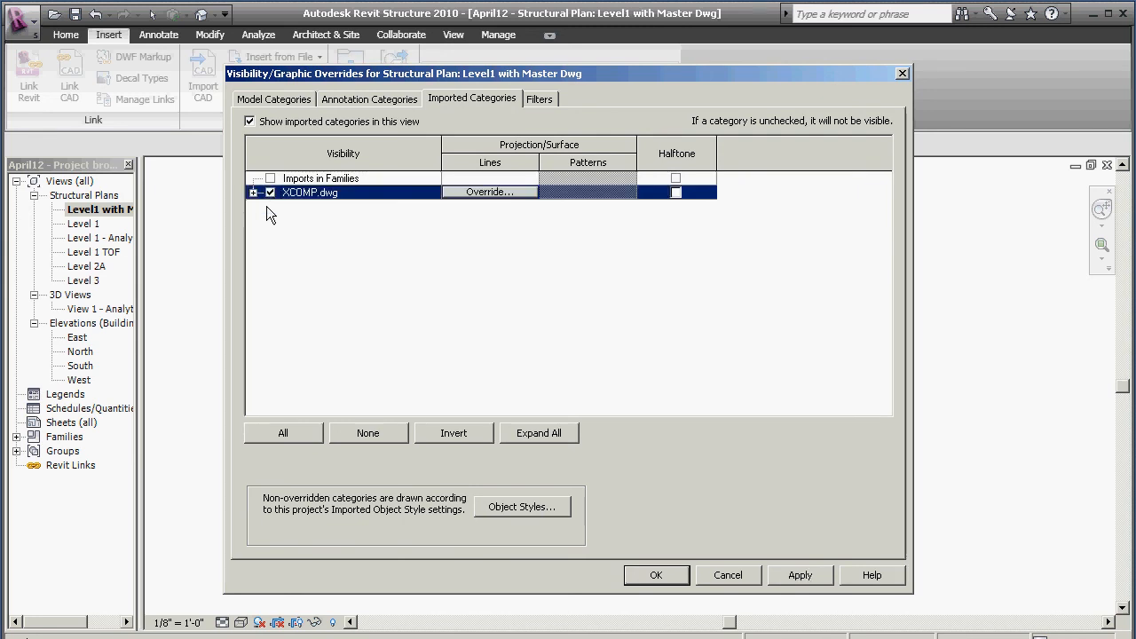
click(254, 192)
click(288, 264)
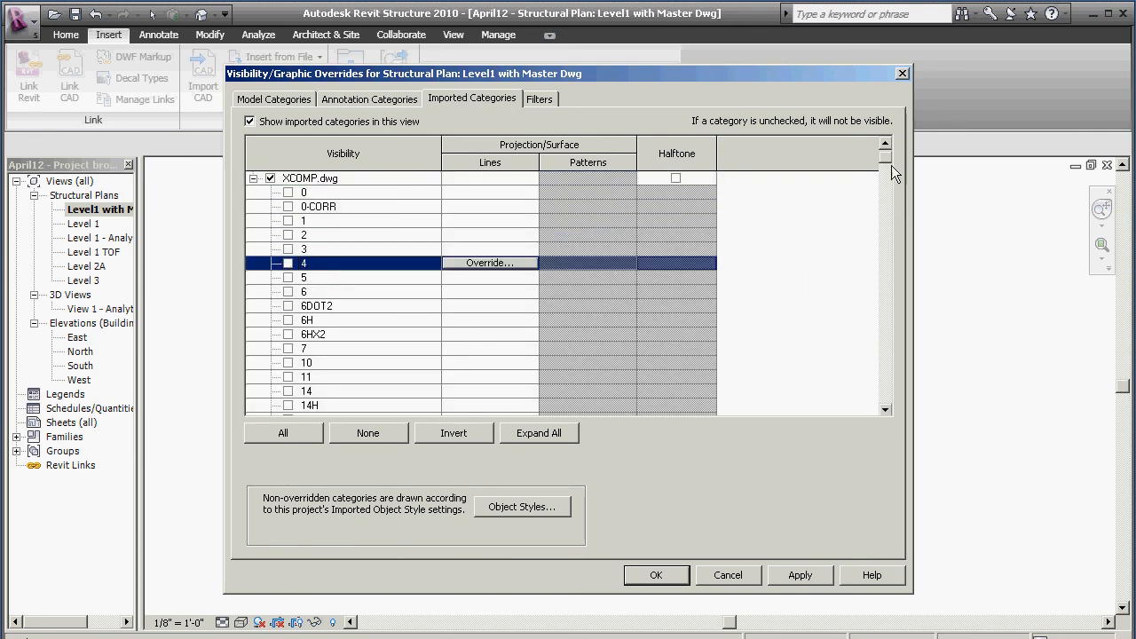
Turn on the XCOMP.dwg layers S-EXIS and S-EXCL-LINE and apply the overrides
drag(886, 168, 899, 378)
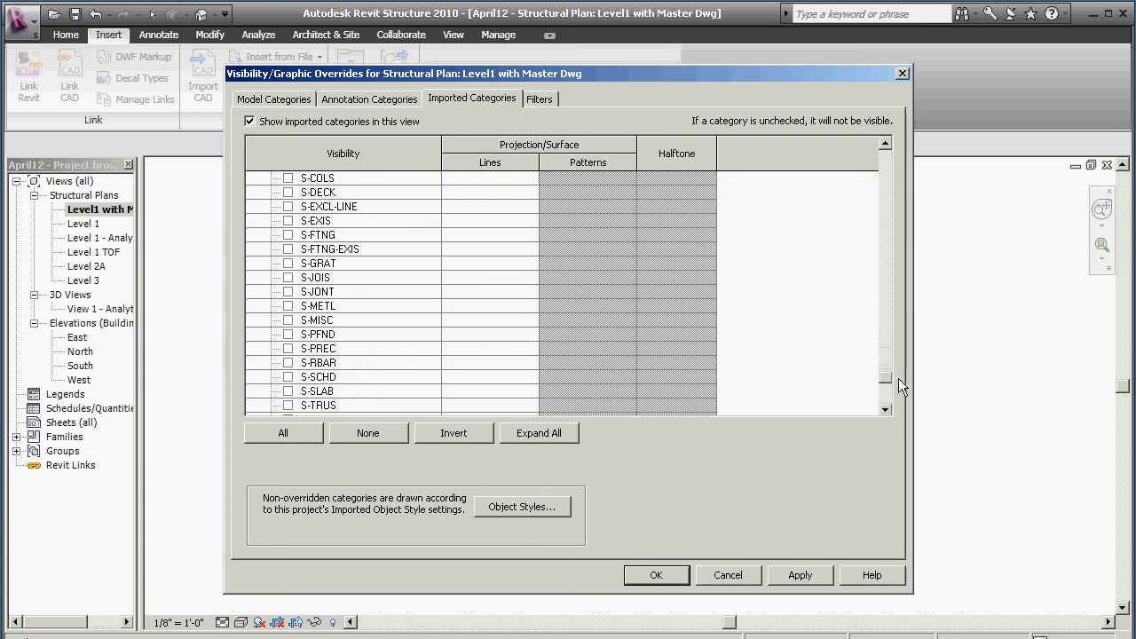
click(287, 221)
click(287, 221)
click(288, 206)
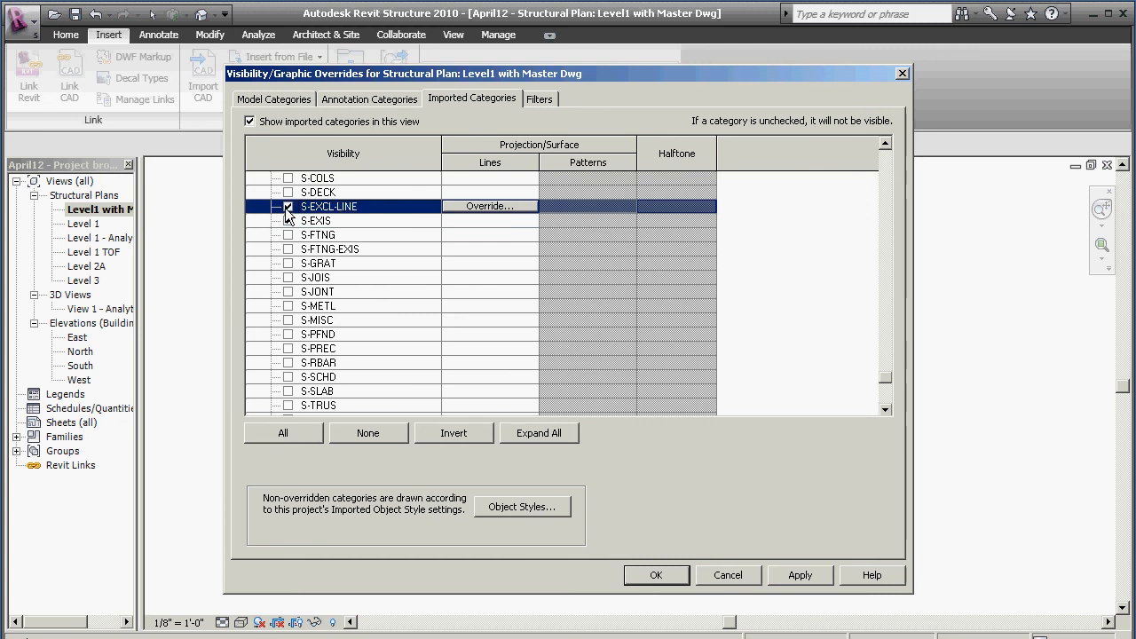
click(287, 205)
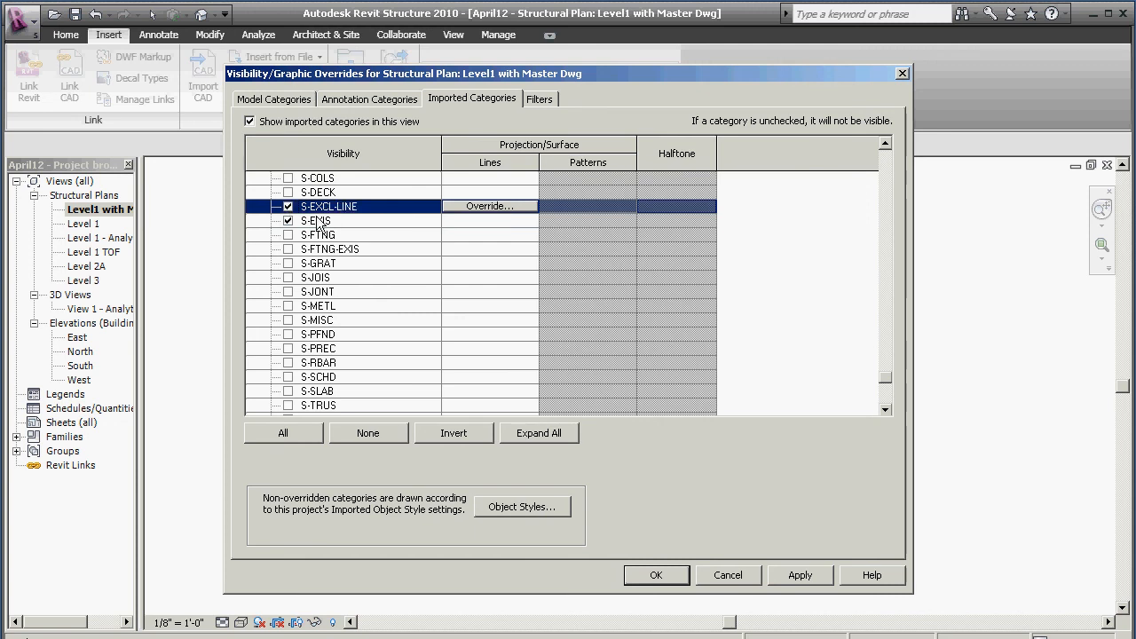
click(800, 576)
click(662, 577)
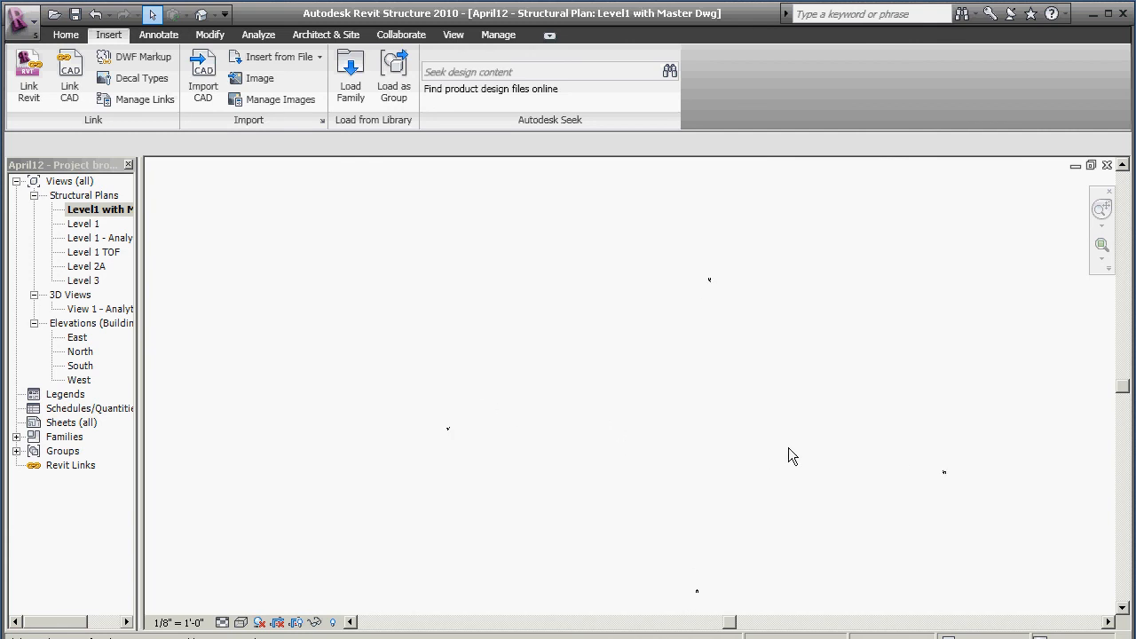
Turn on visibility for all layers of XCOMP.dwg together and apply the overrides to the plan
key(v)
key(g)
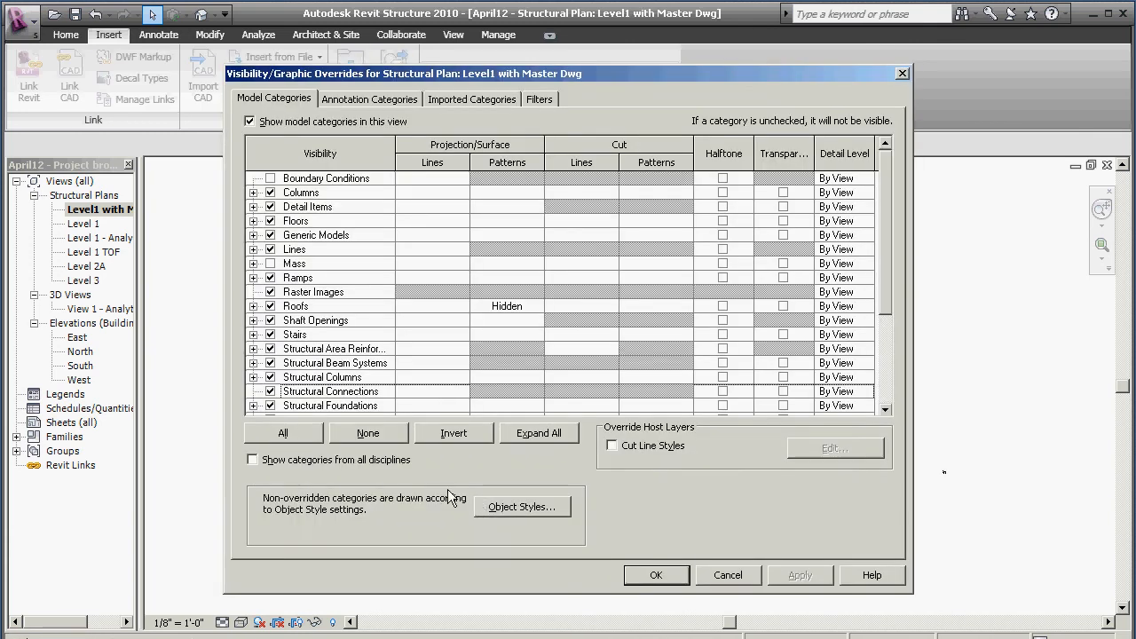
click(455, 99)
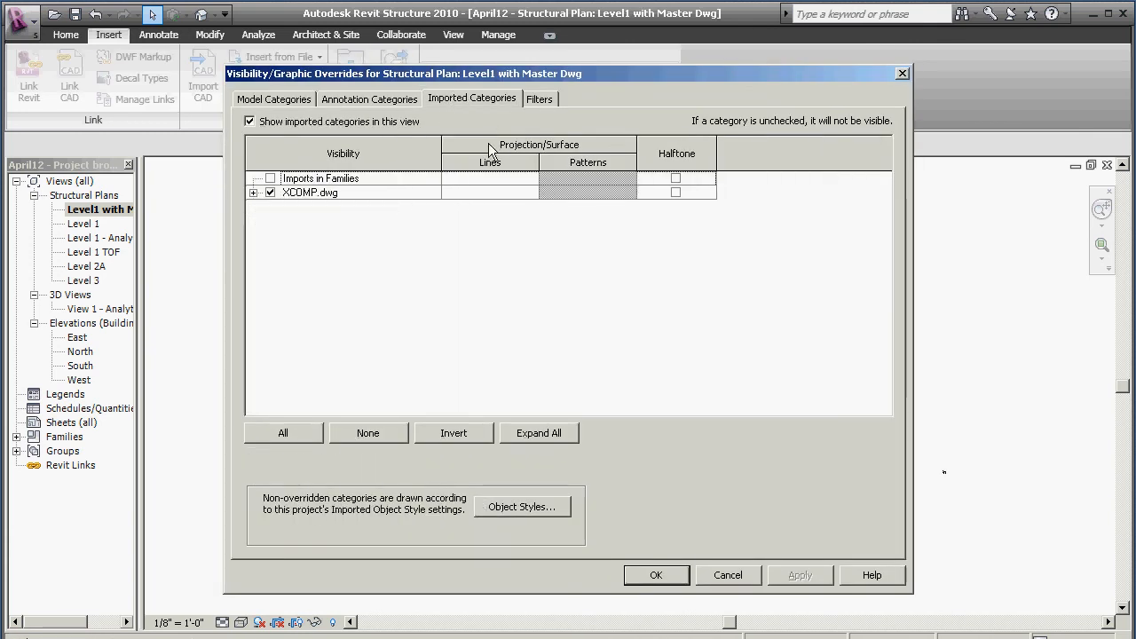
click(253, 192)
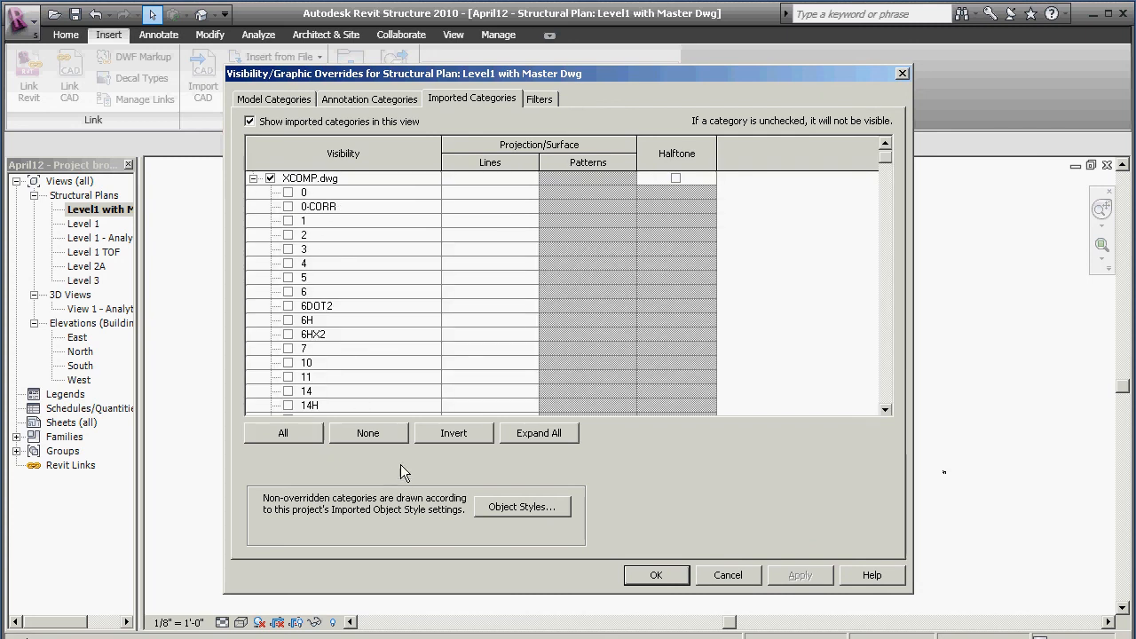
click(283, 433)
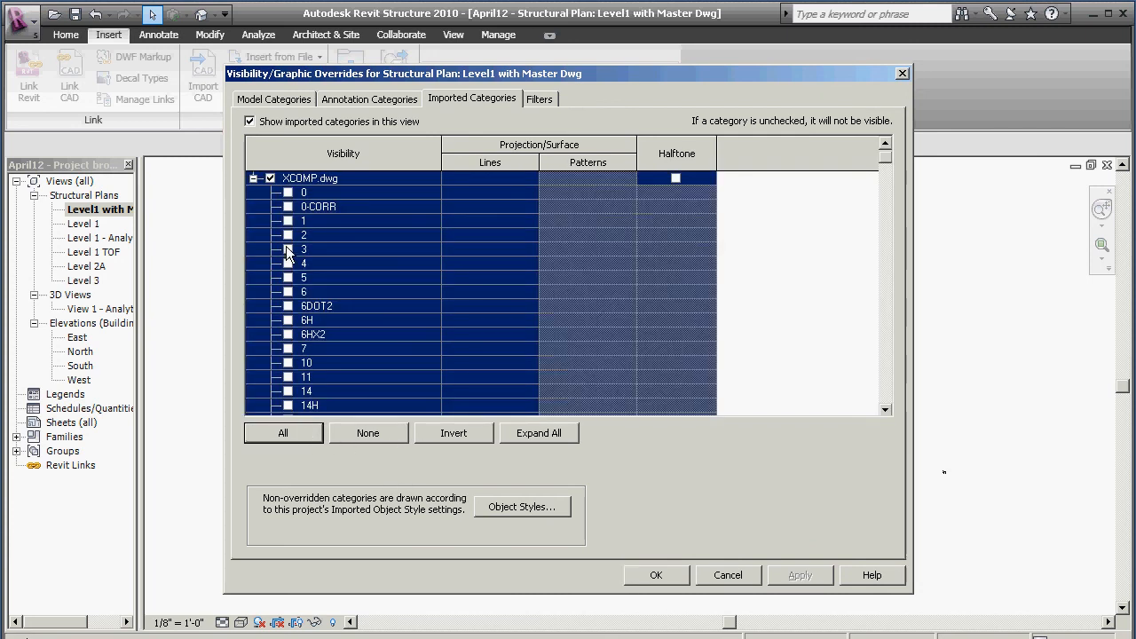
click(803, 573)
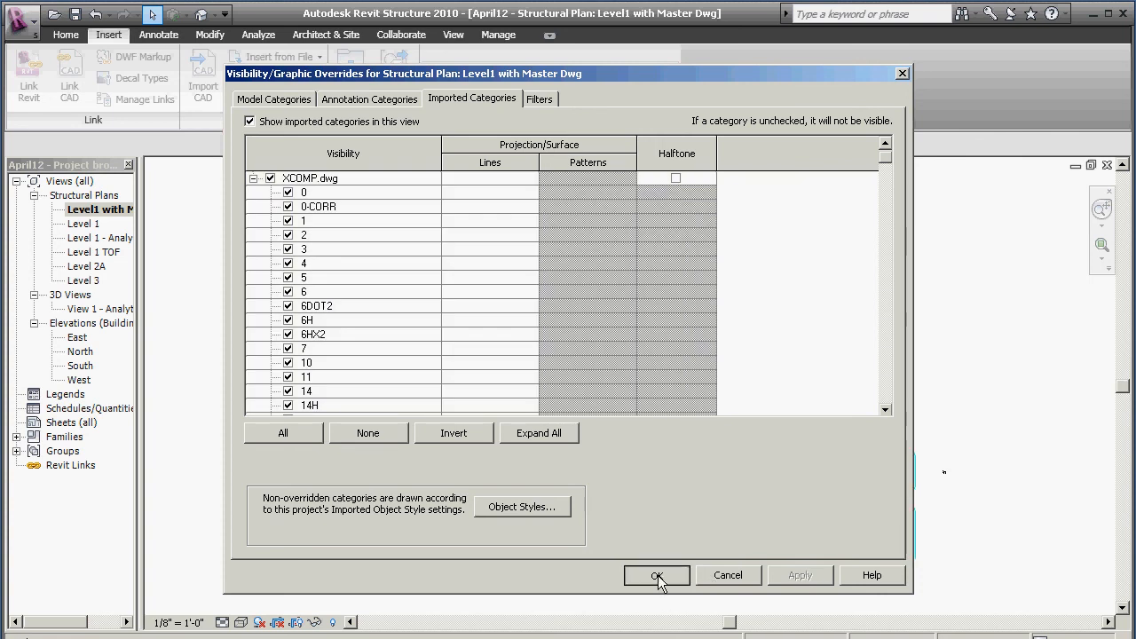
click(658, 576)
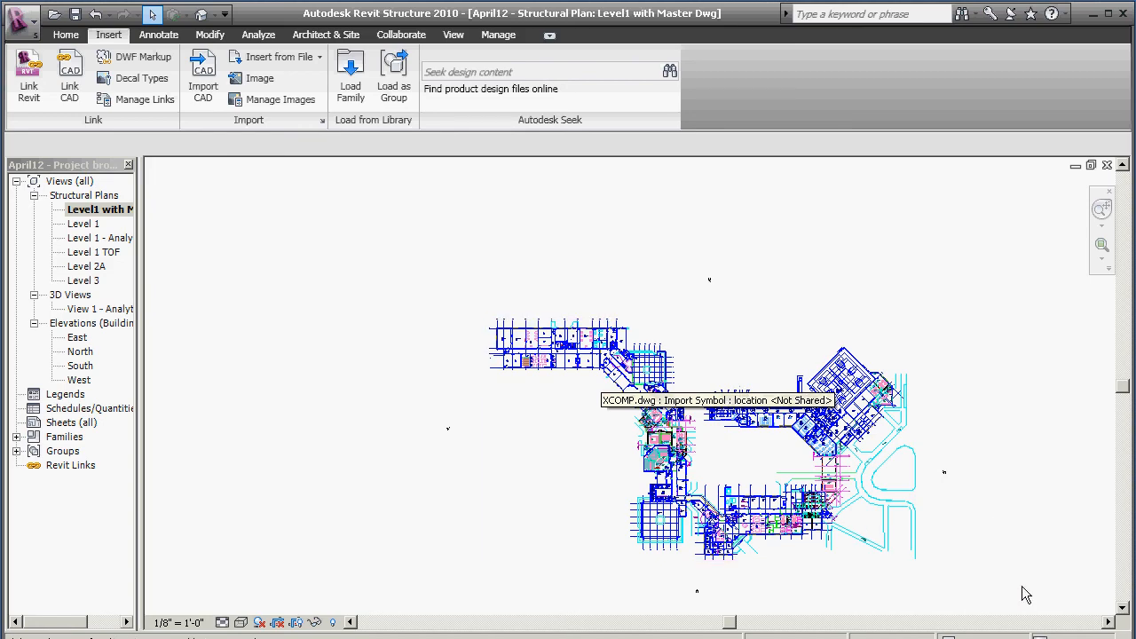
click(1094, 16)
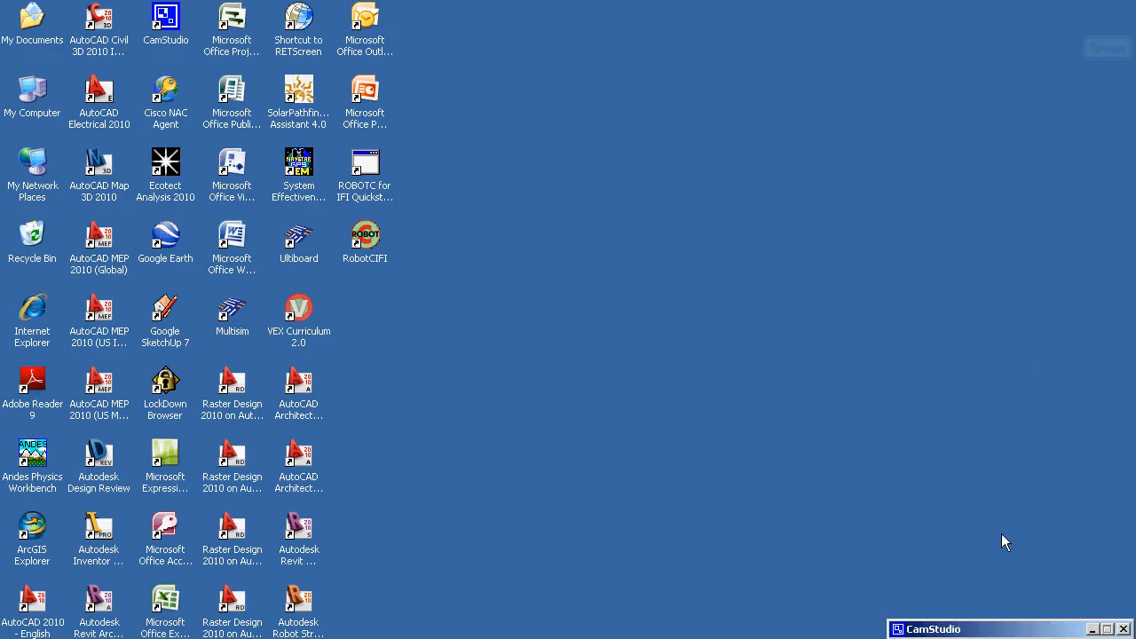
drag(1031, 627, 855, 417)
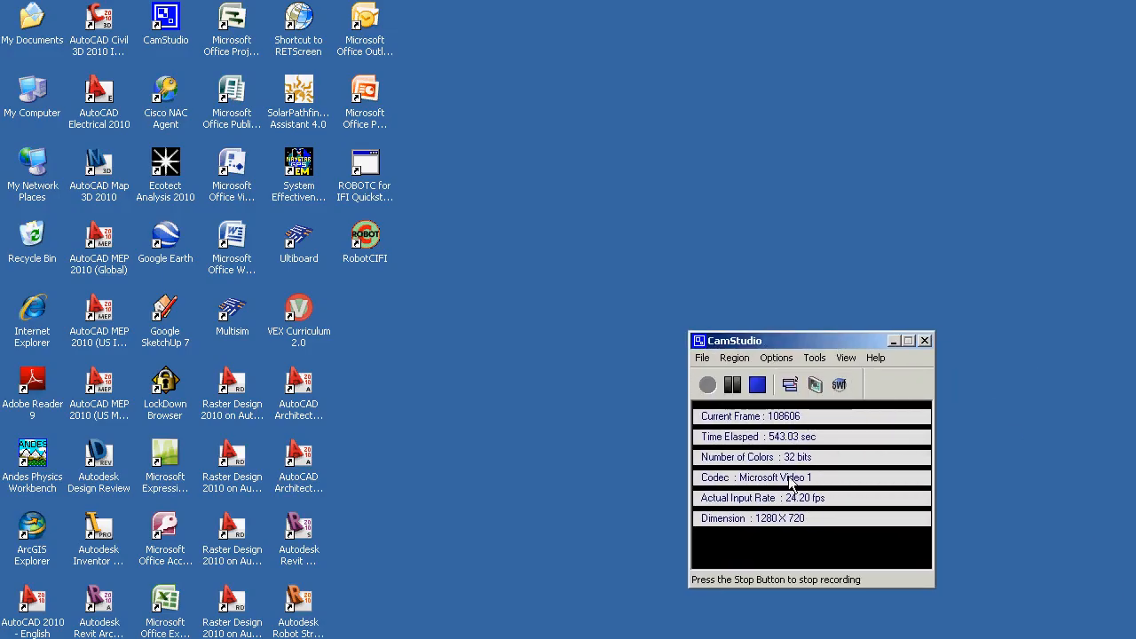
click(759, 387)
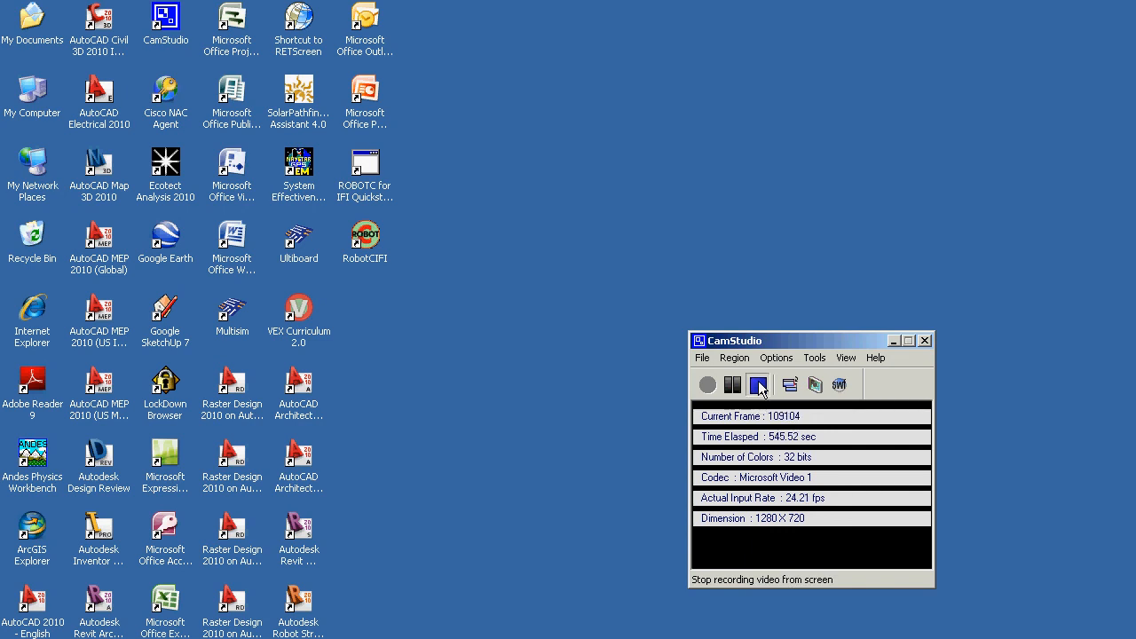